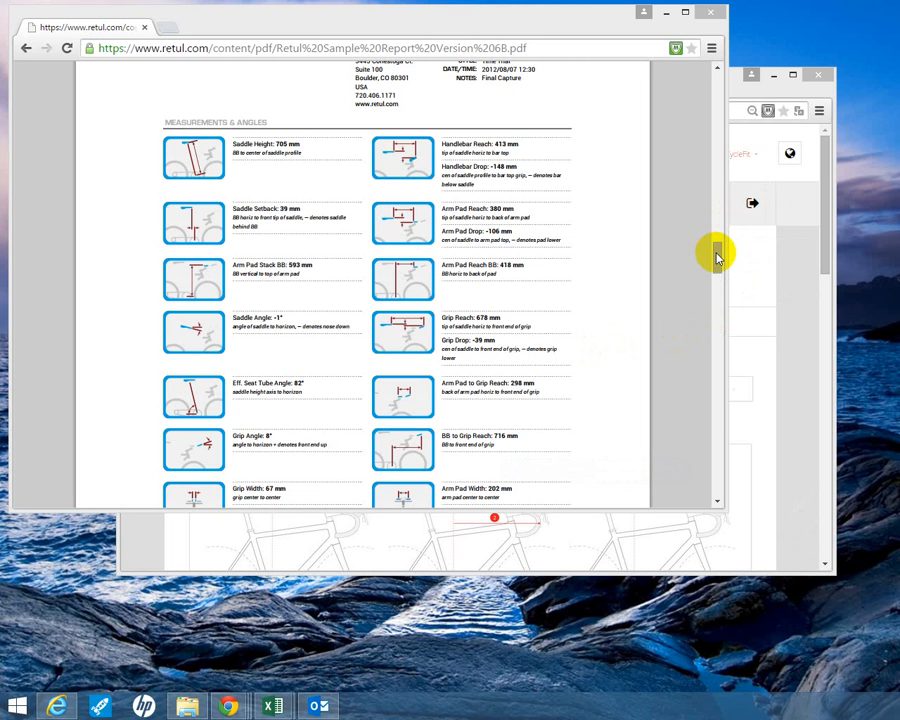
- Review the Measurements & Angles section of the Retul sample report and return to the CycleFit New Measurement form
mouse_move(716, 257)
mouse_down()
mouse_move(716, 235)
mouse_move(717, 255)
mouse_up()
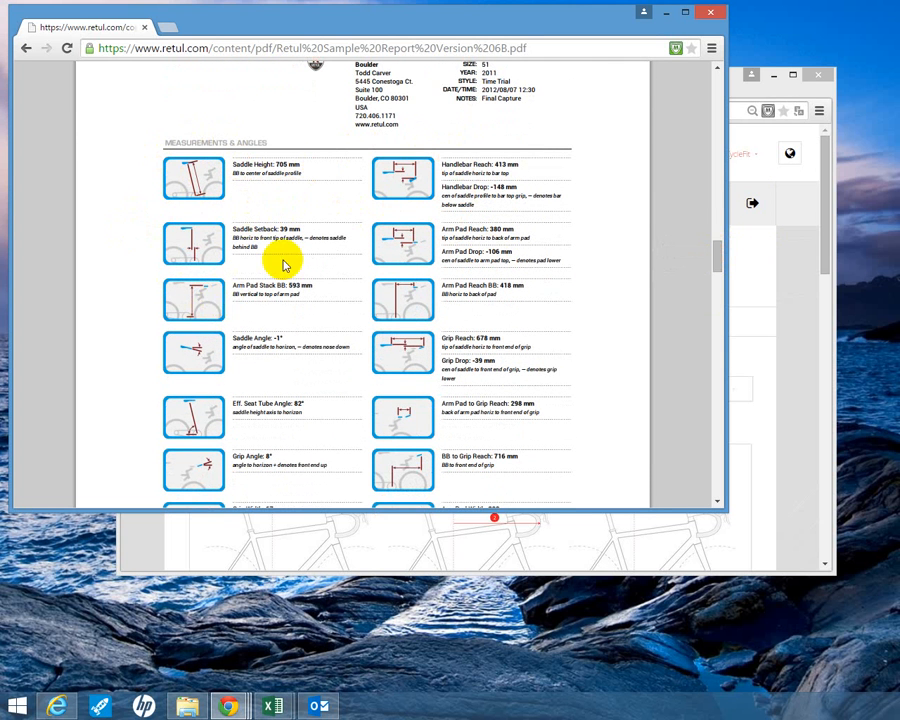
scroll(488, 300, down, 2)
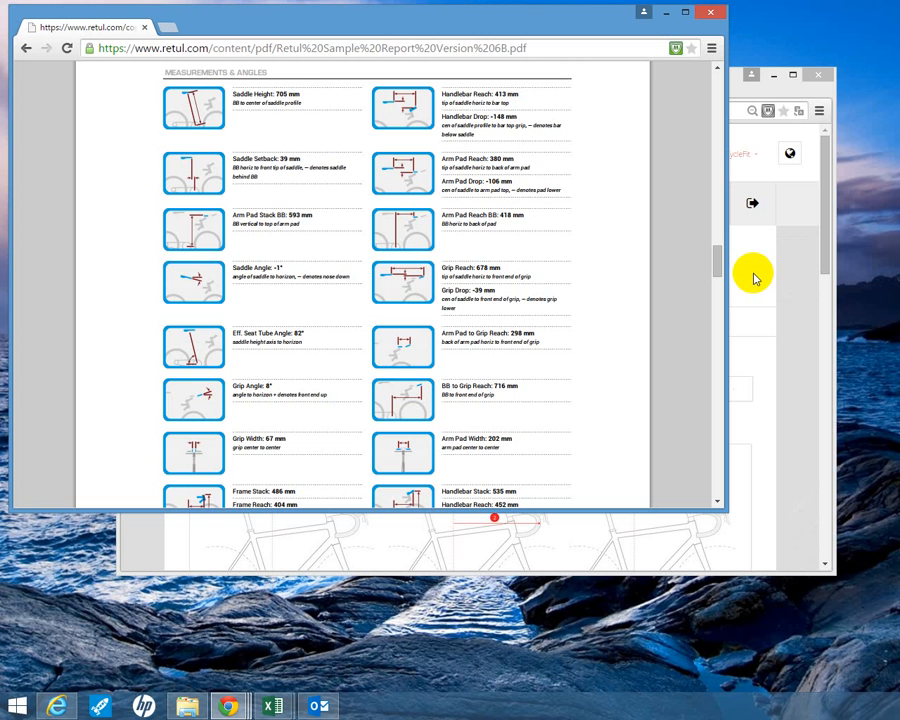
click(753, 277)
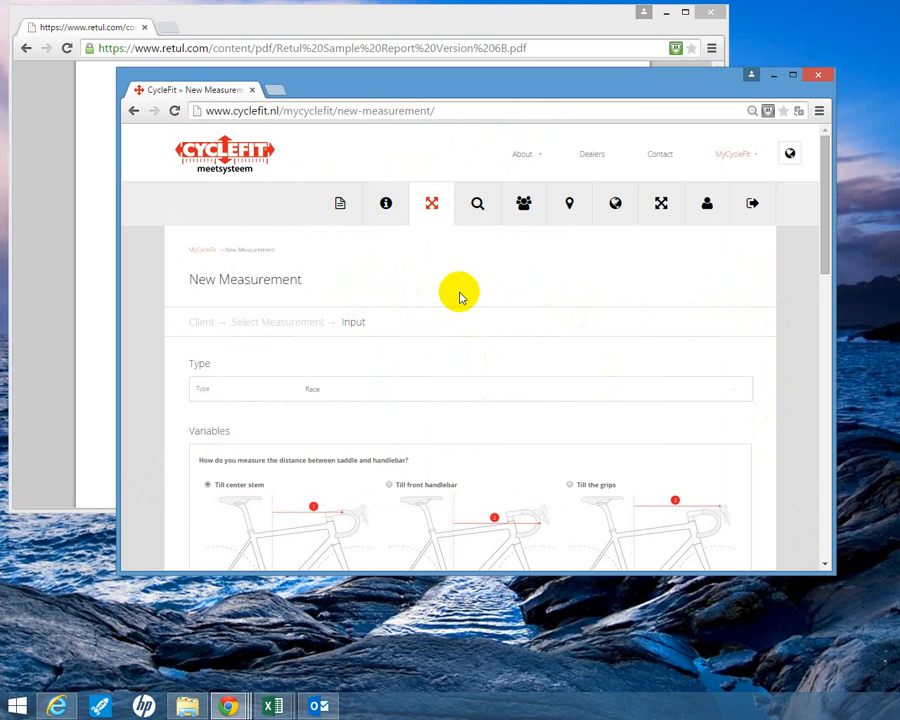
- Choose Race as the bike type for the new measurement
scroll(472, 312, down, 1)
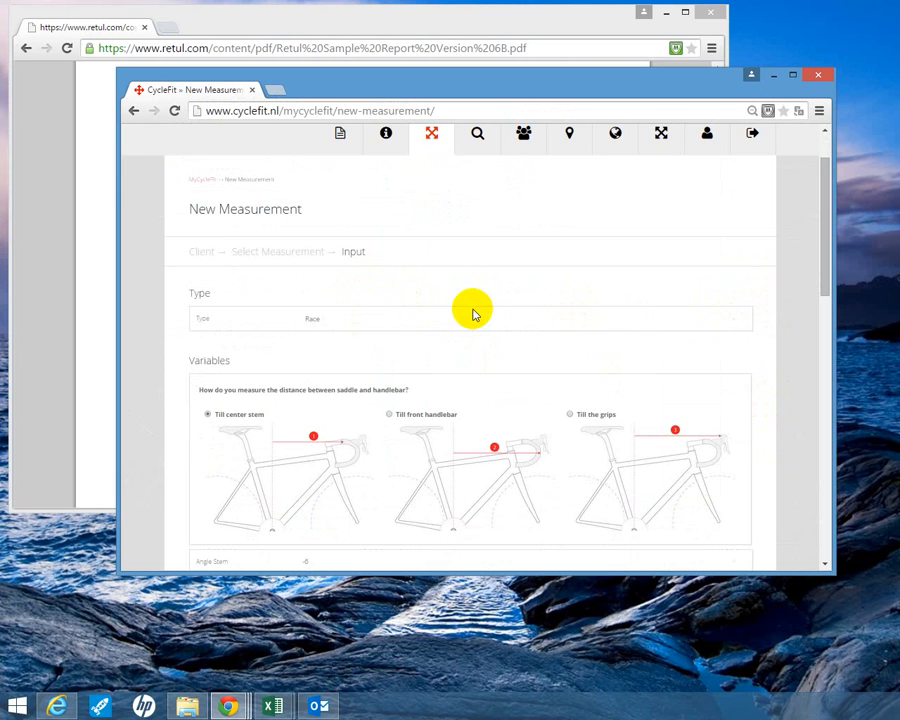
click(314, 326)
click(313, 323)
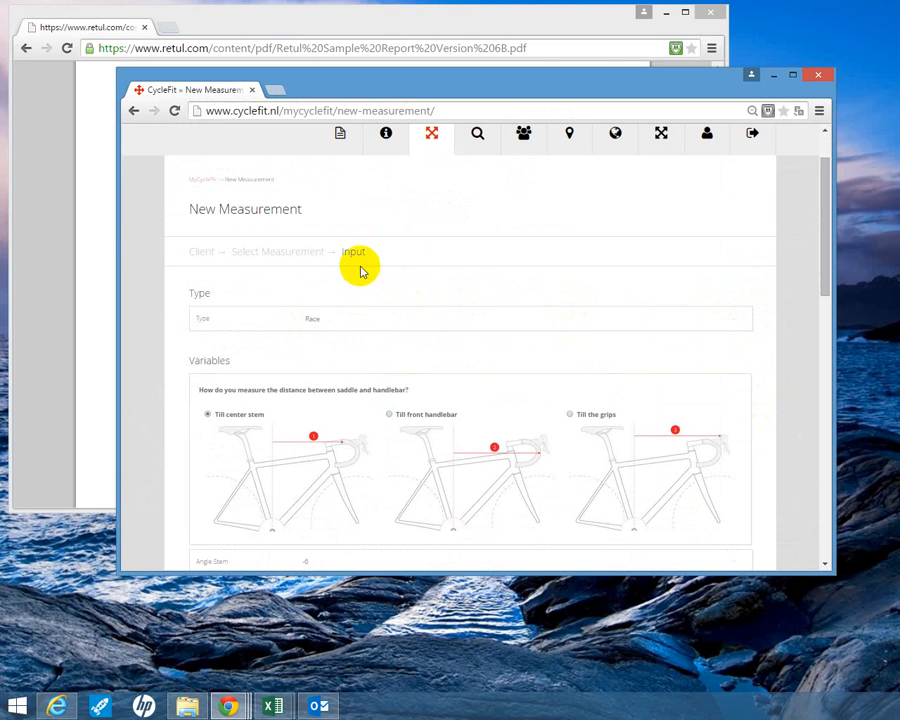
click(310, 316)
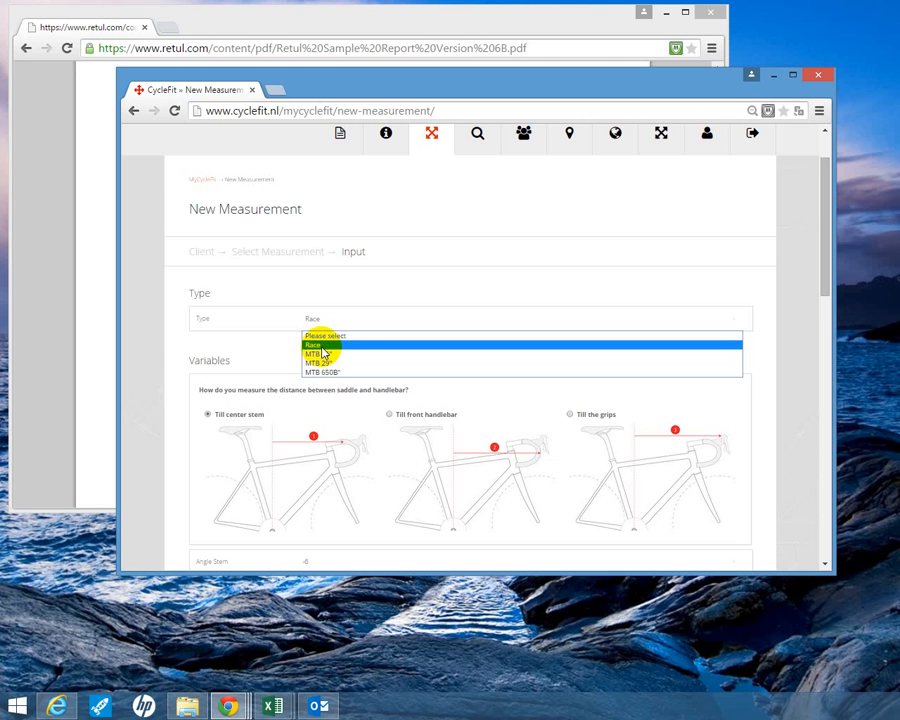
click(322, 346)
- Check the grip reach definition in the Retul report and set the saddle-to-handlebar distance method to Till the grips
scroll(605, 358, down, 3)
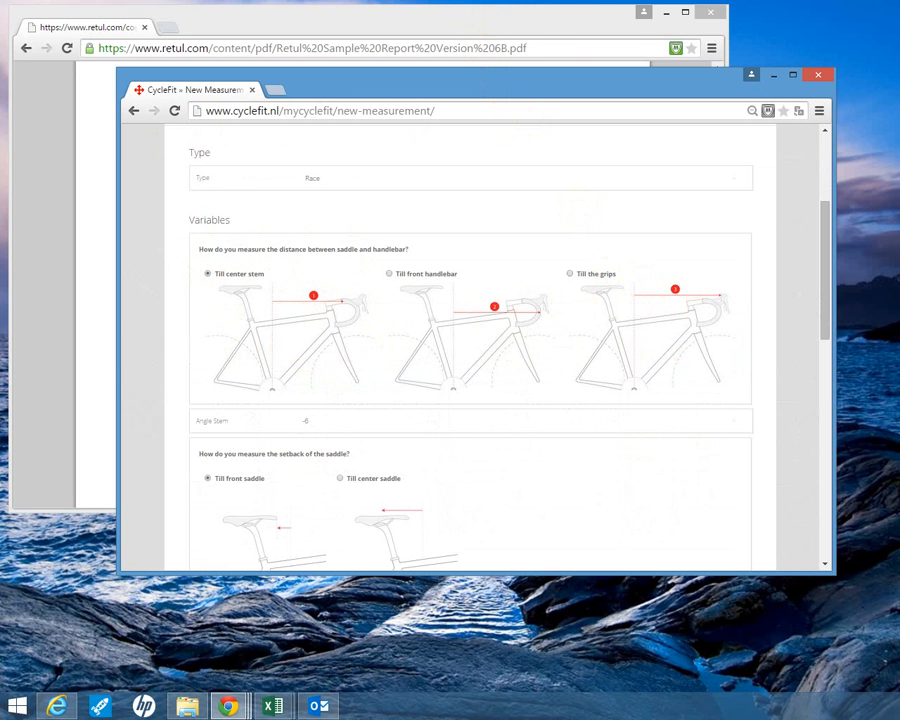
click(472, 20)
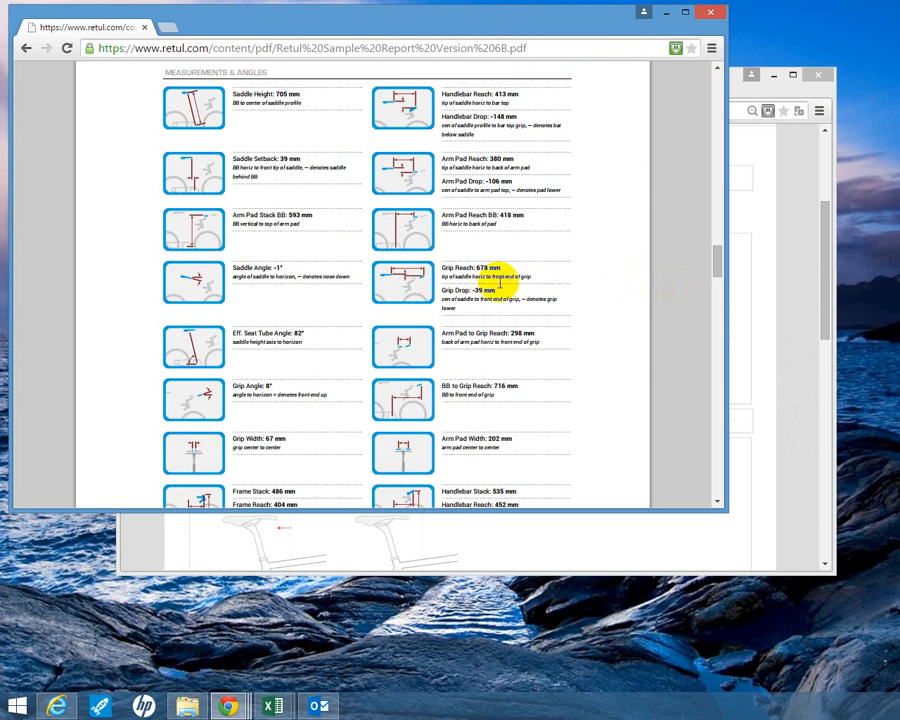
click(762, 290)
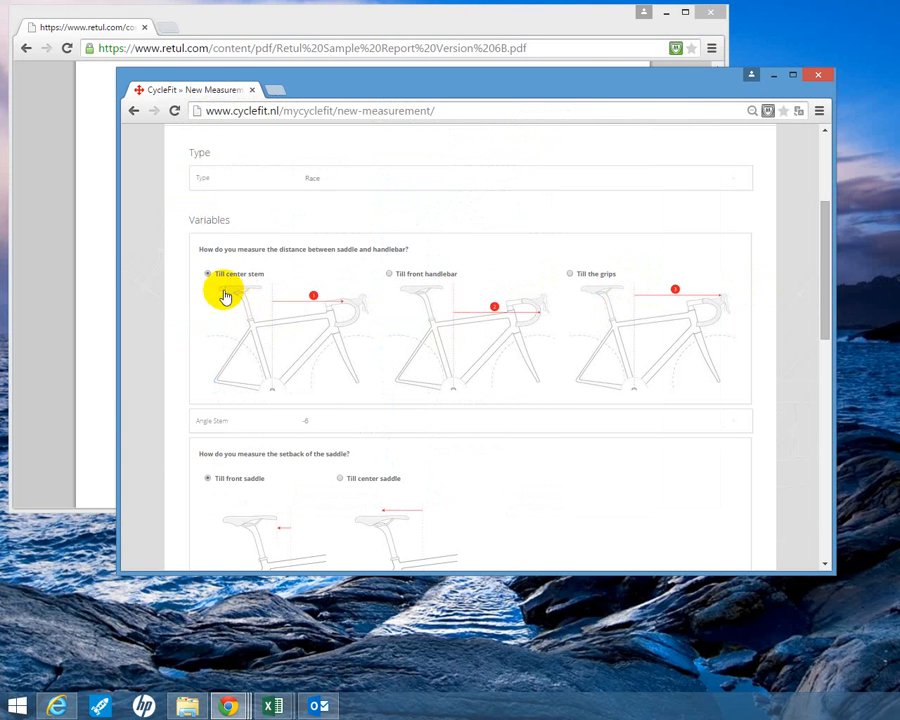
click(569, 275)
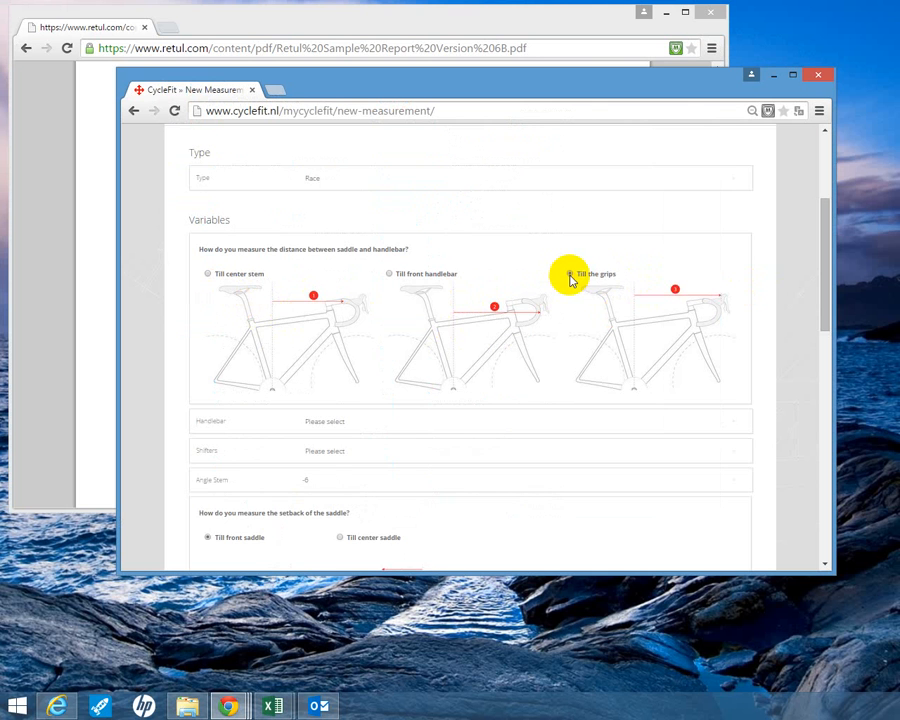
- Set the handlebar to ZIPP Service Course SL-70 Ergo (Race)
scroll(690, 344, down, 1)
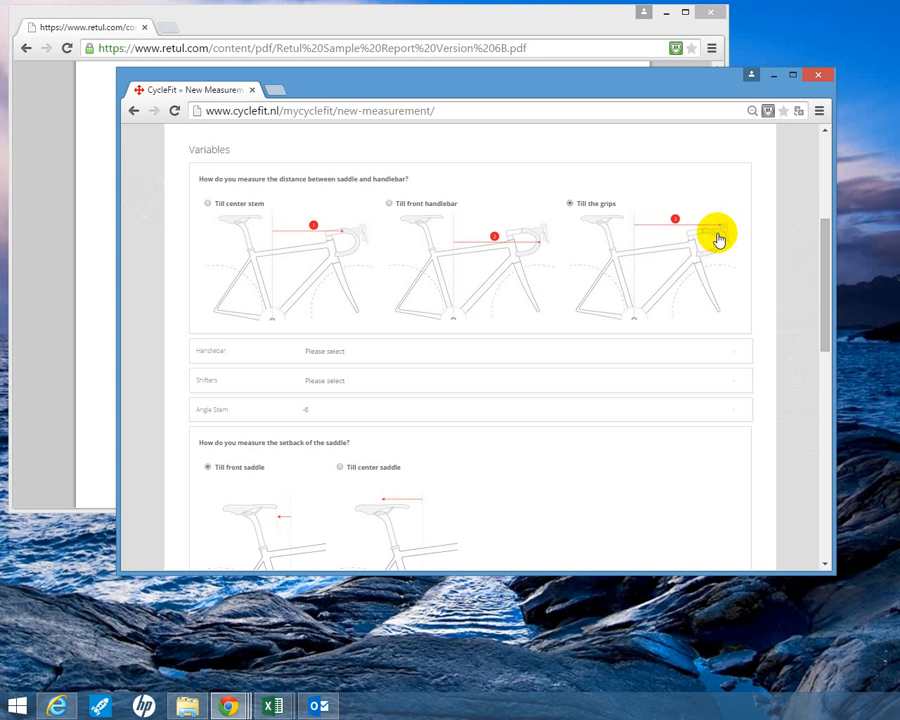
click(354, 352)
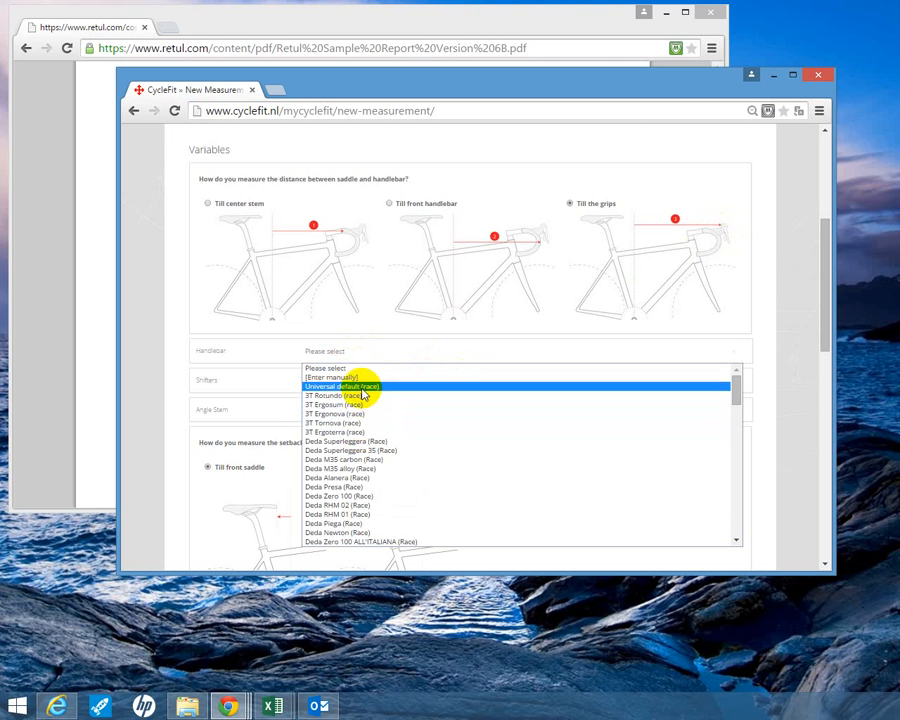
click(365, 379)
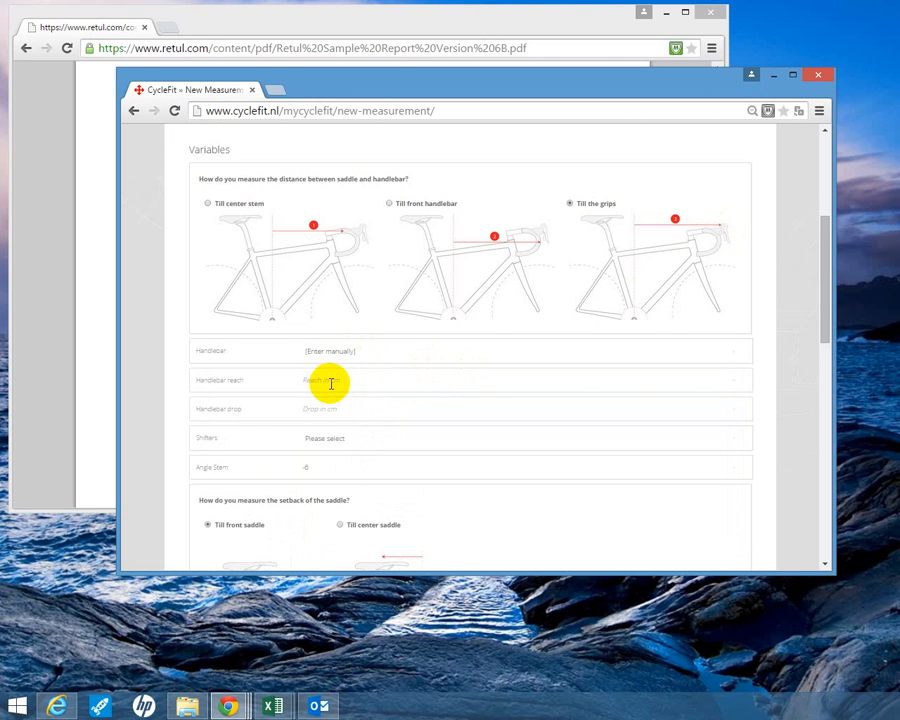
click(351, 351)
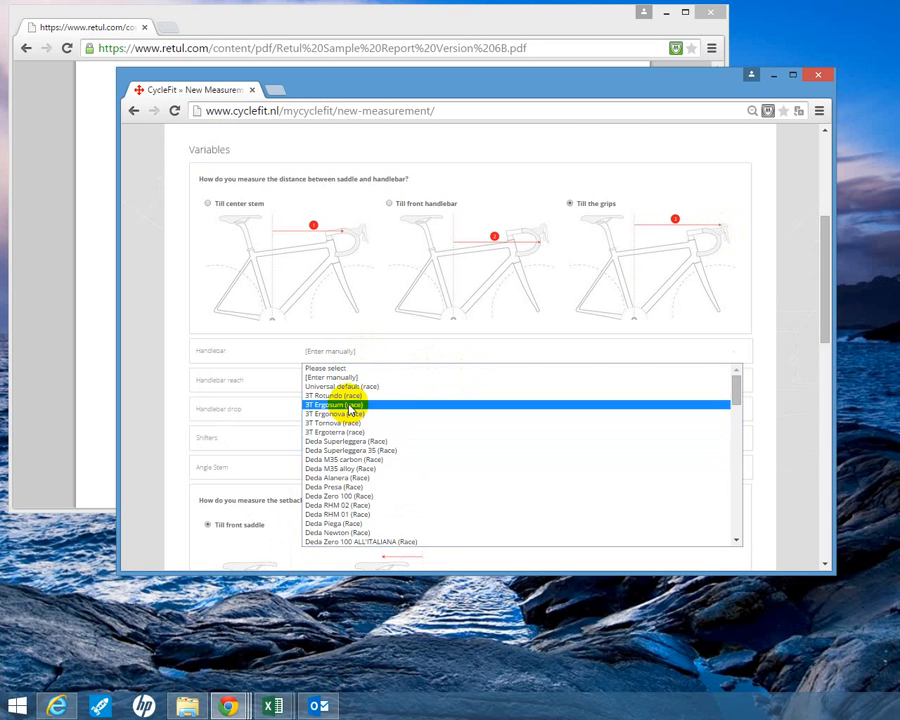
scroll(358, 440, down, 10)
scroll(370, 458, down, 5)
scroll(383, 467, up, 15)
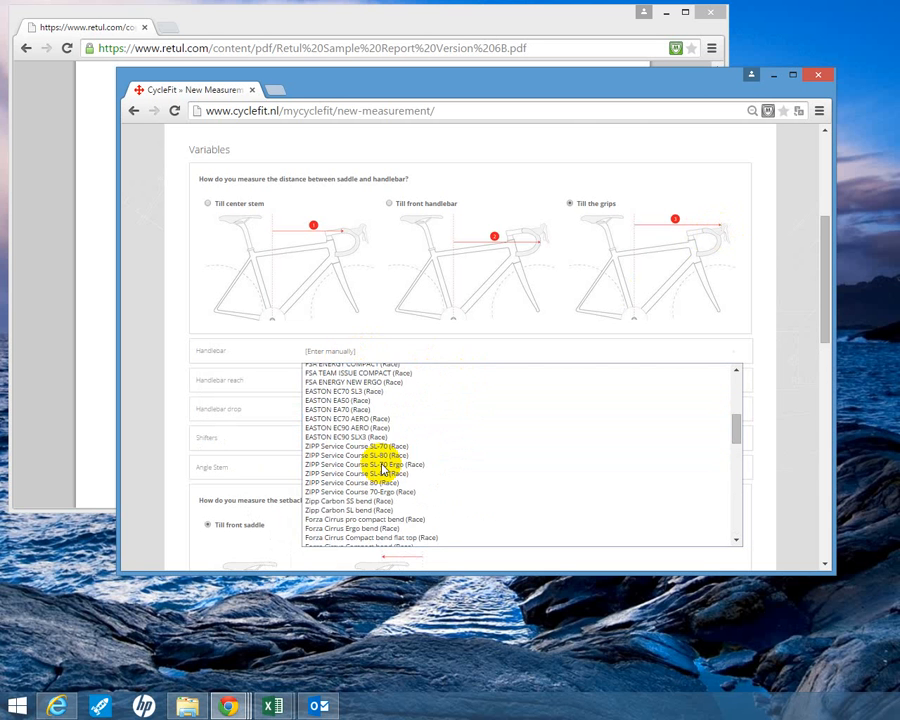
scroll(382, 462, down, 5)
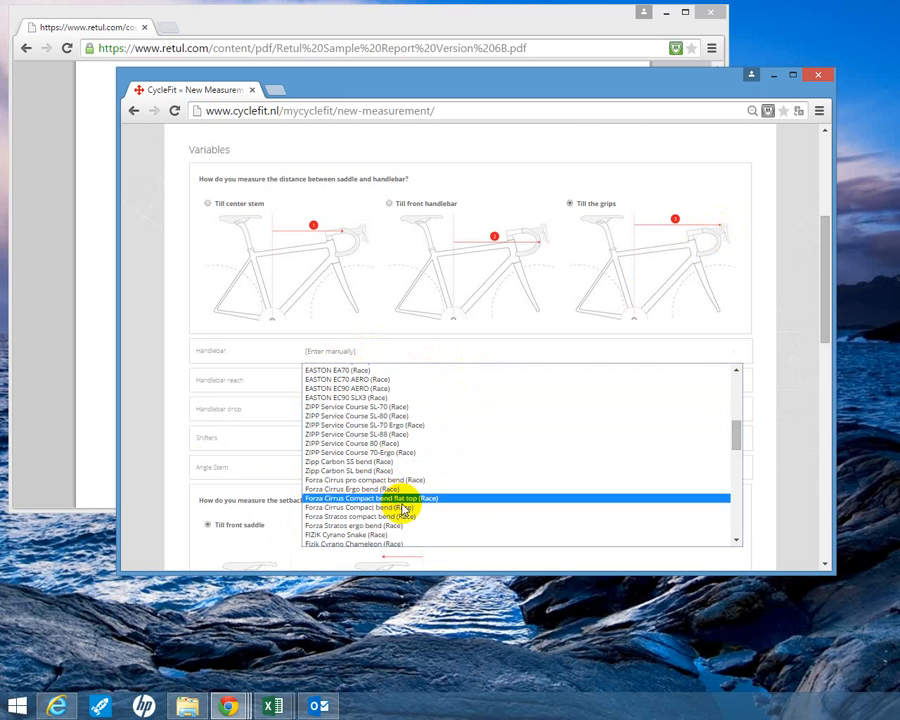
click(379, 425)
- Set the shifters to Shimano STI 10sp / 11sp mech / DI2 and activate the stem angle field
click(351, 381)
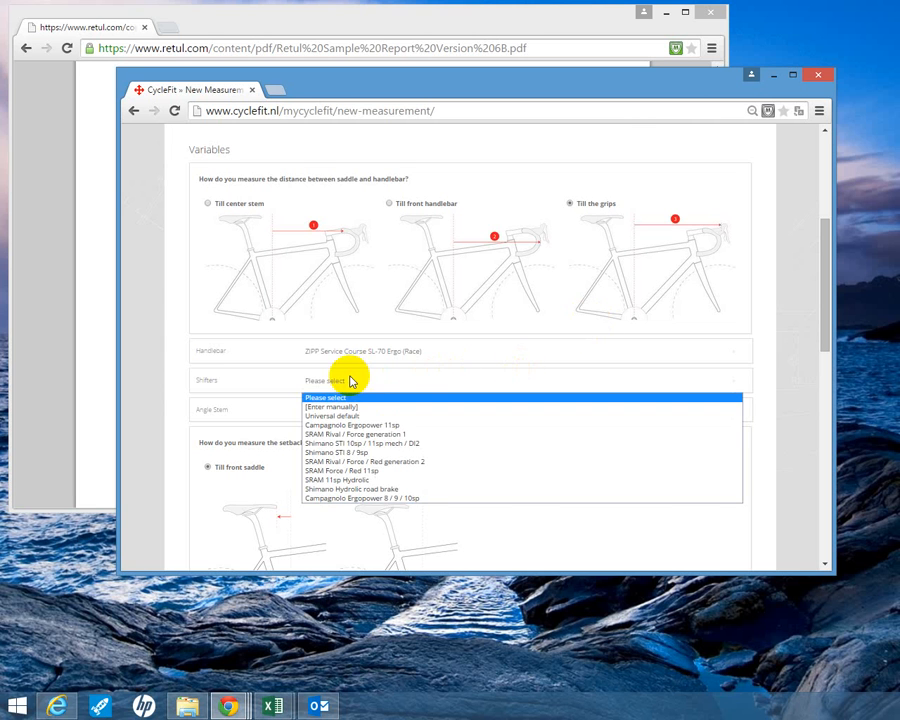
click(381, 446)
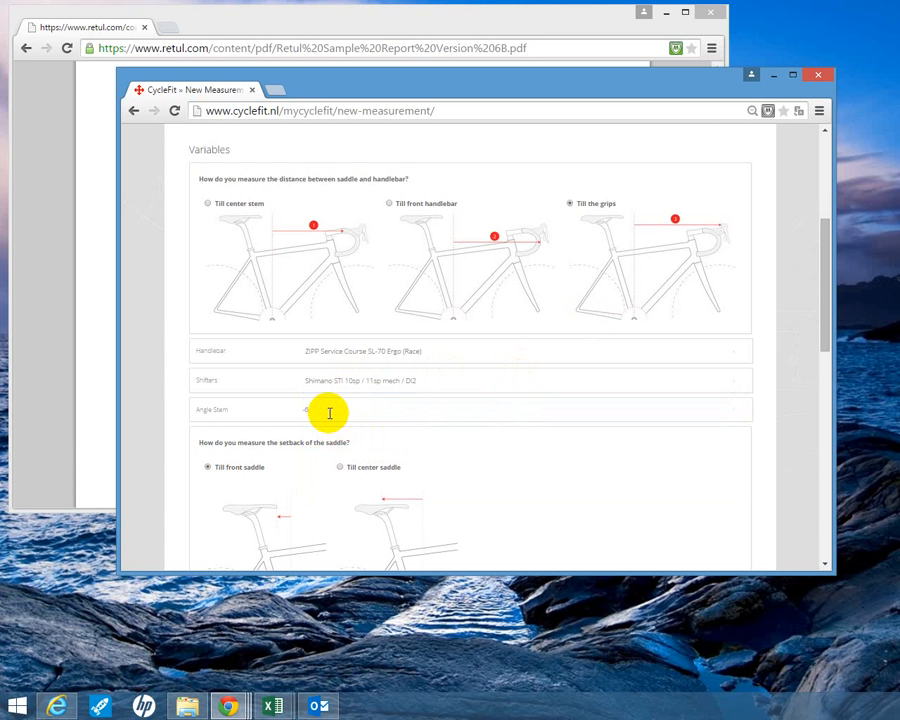
click(328, 413)
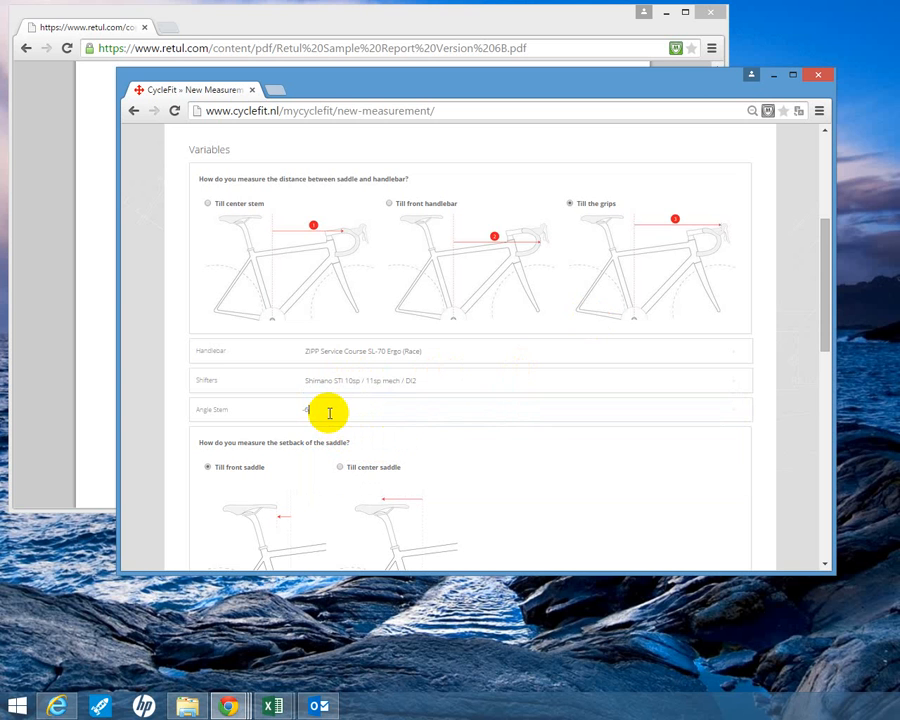
click(385, 410)
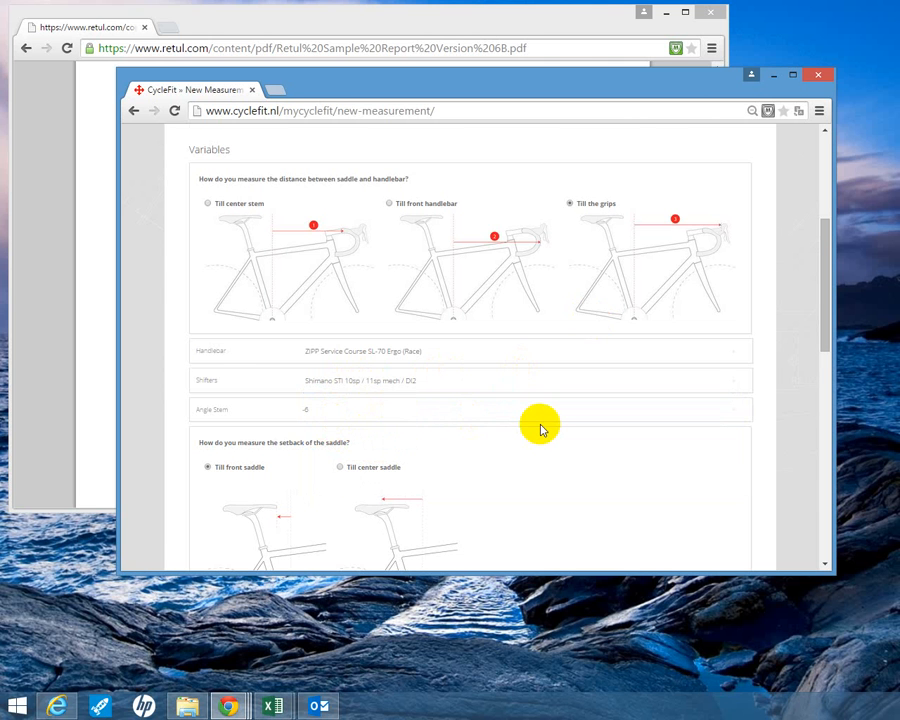
- Compare the form's saddle setback measuring options with the saddle setback definition in the Retul report
scroll(540, 428, down, 1)
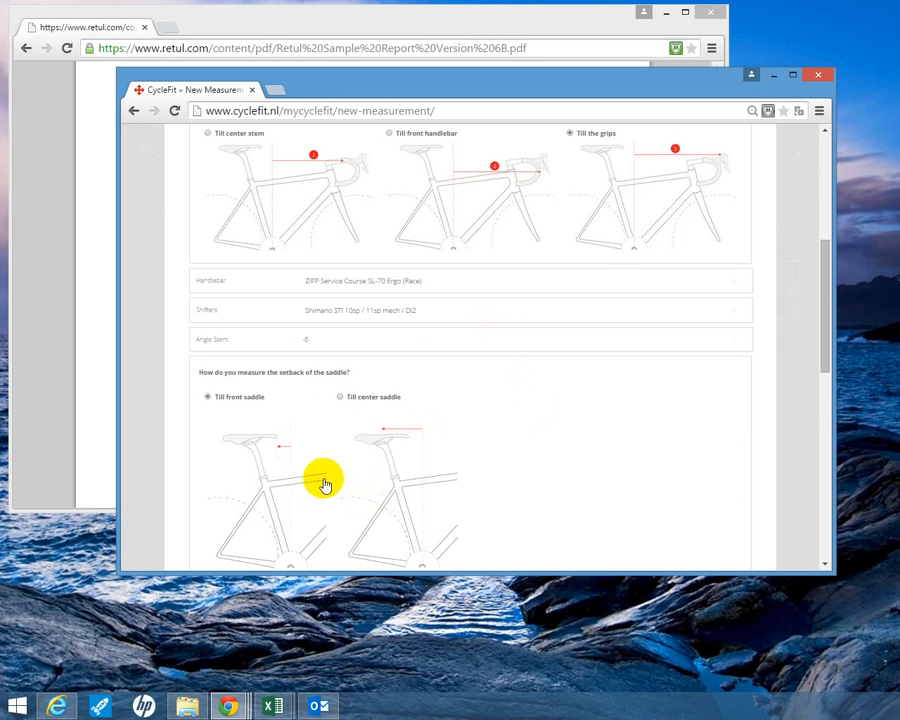
scroll(322, 476, down, 2)
scroll(250, 345, up, 1)
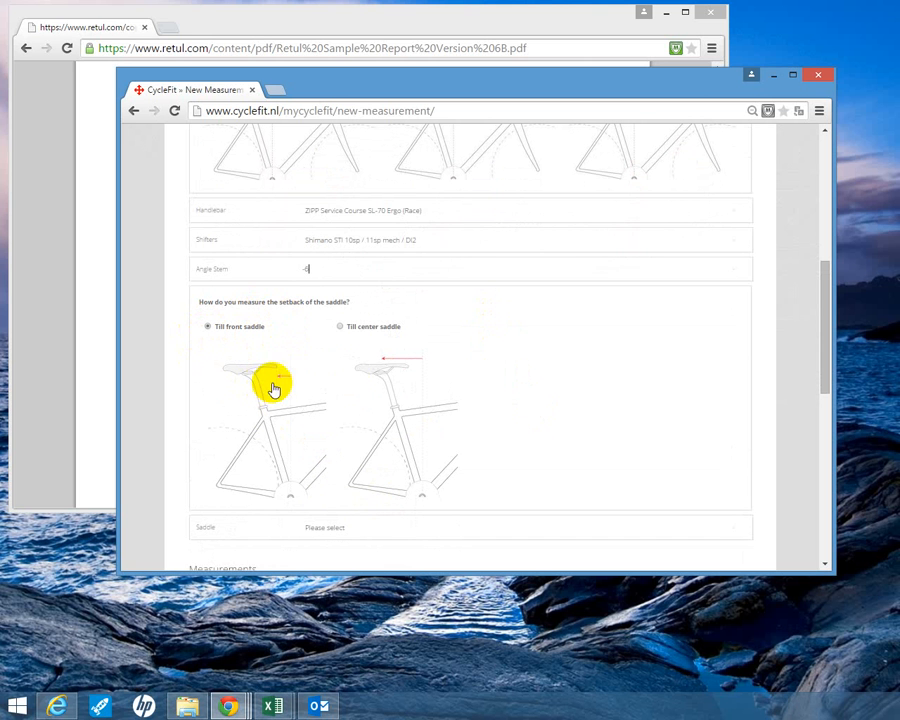
click(325, 34)
scroll(258, 208, up, 3)
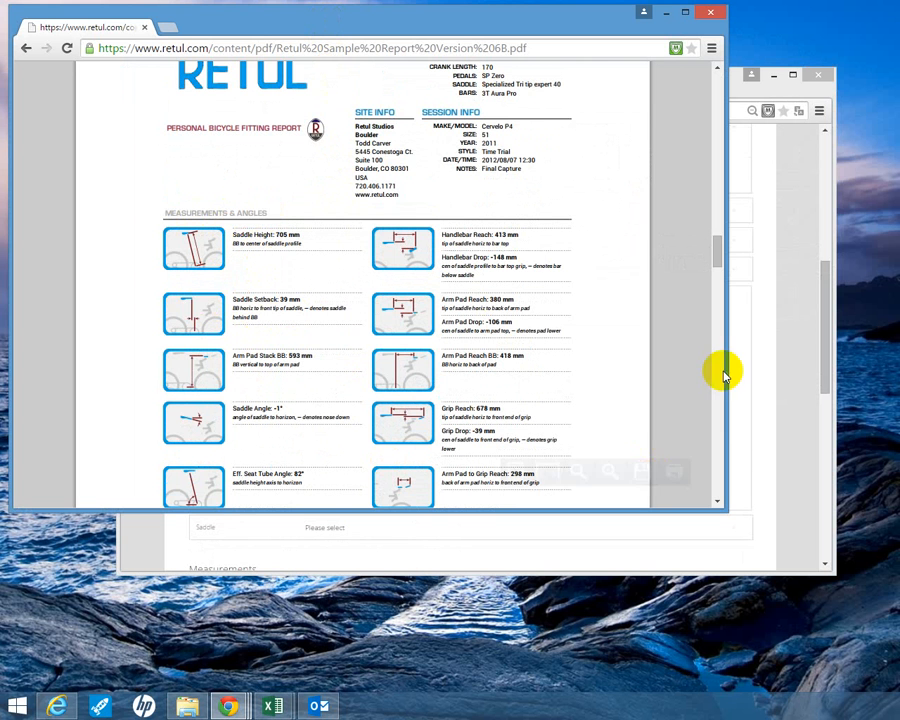
click(785, 338)
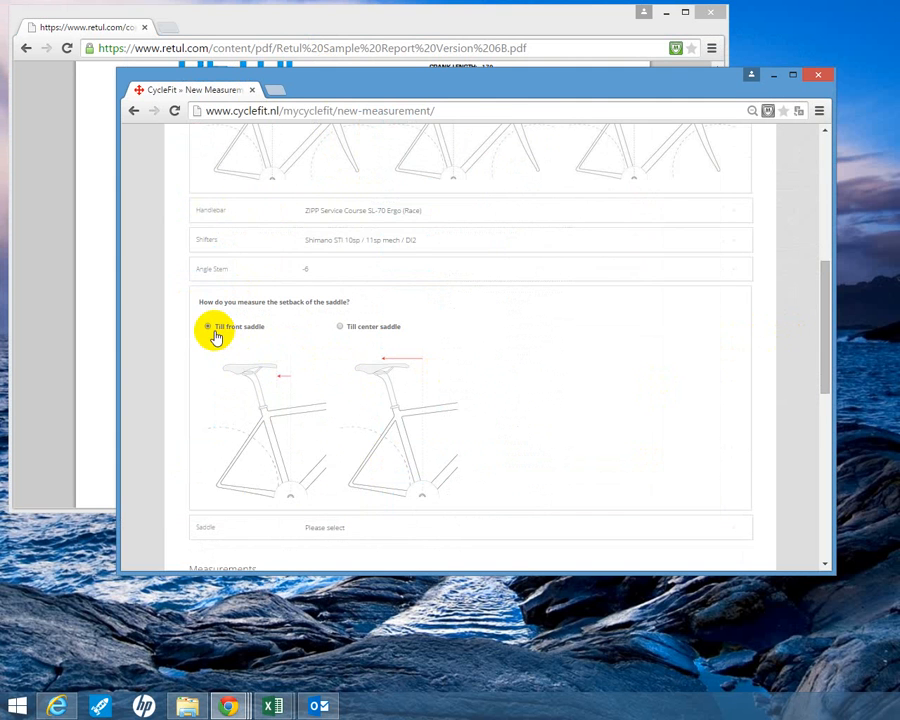
- Browse the available saddles and set the saddle to FIZIK Antares R1
scroll(250, 360, down, 3)
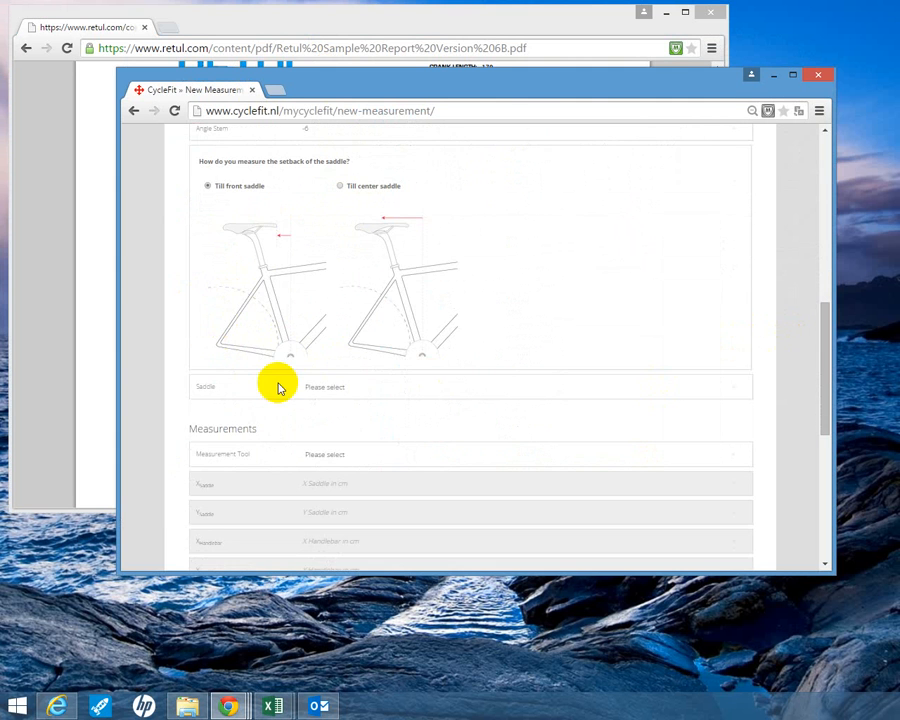
click(360, 392)
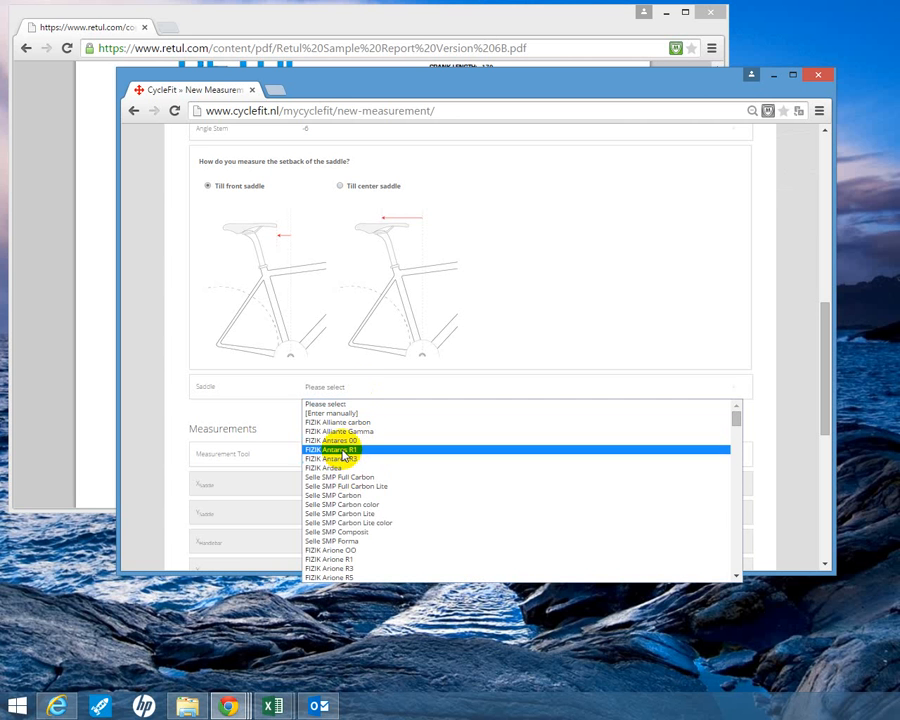
scroll(335, 460, down, 5)
scroll(354, 472, up, 3)
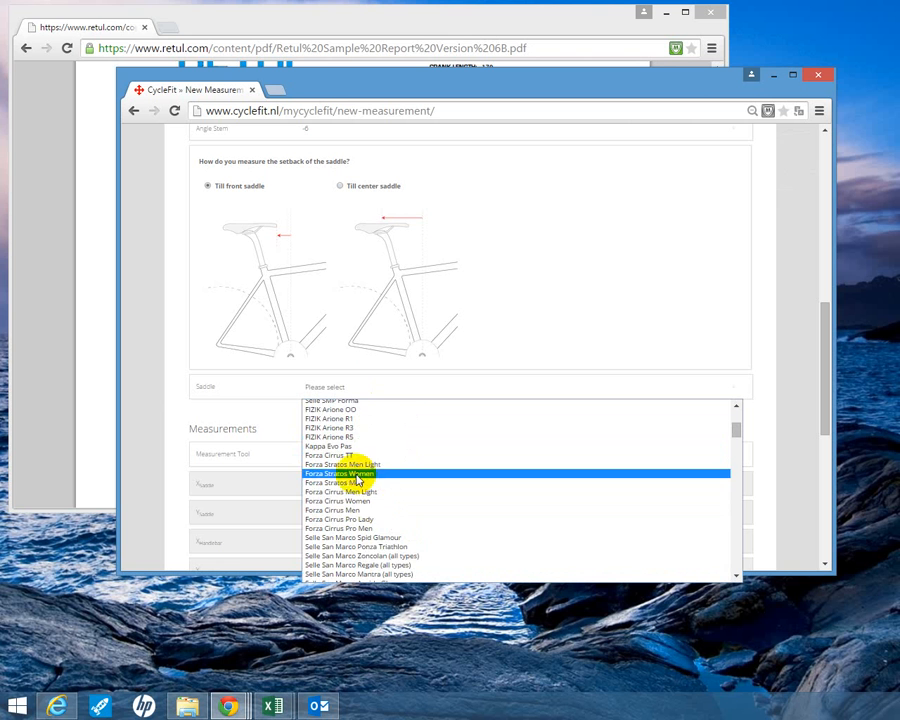
scroll(364, 525, down, 5)
scroll(384, 535, down, 11)
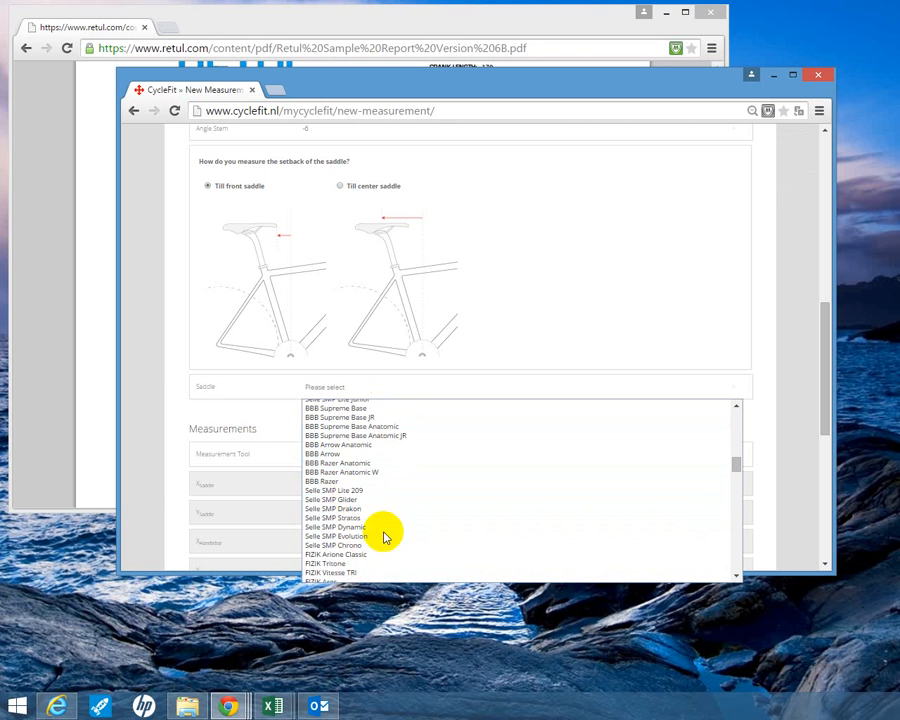
scroll(384, 532, up, 15)
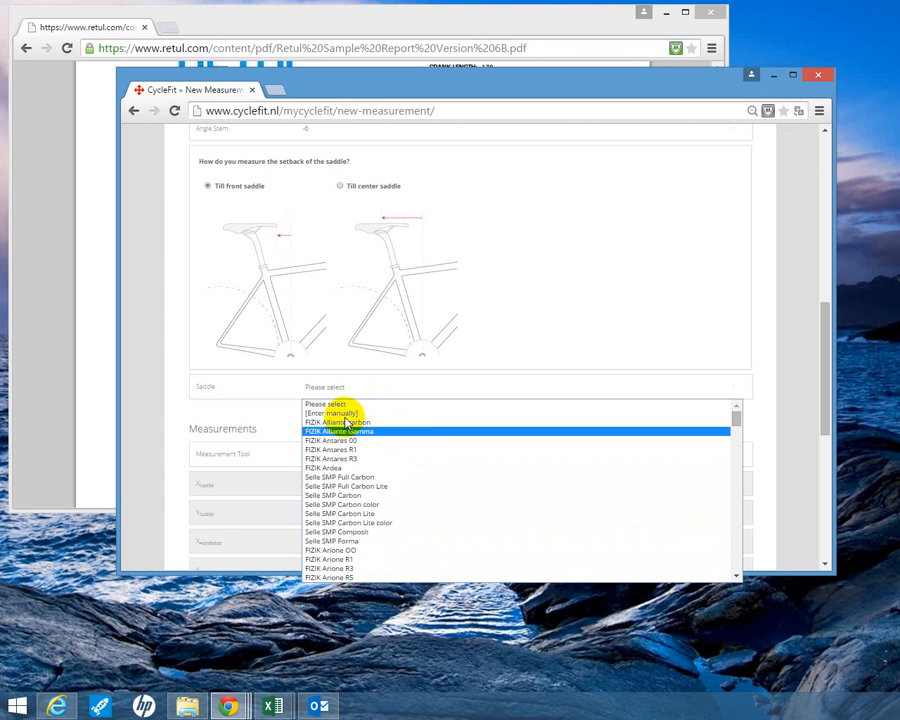
click(340, 413)
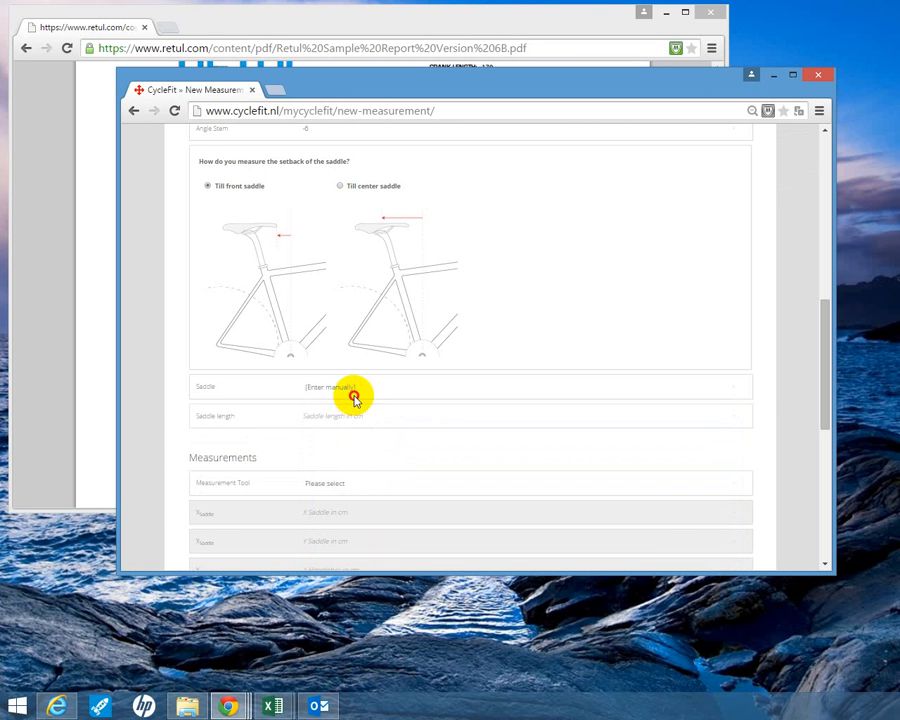
click(352, 390)
click(349, 451)
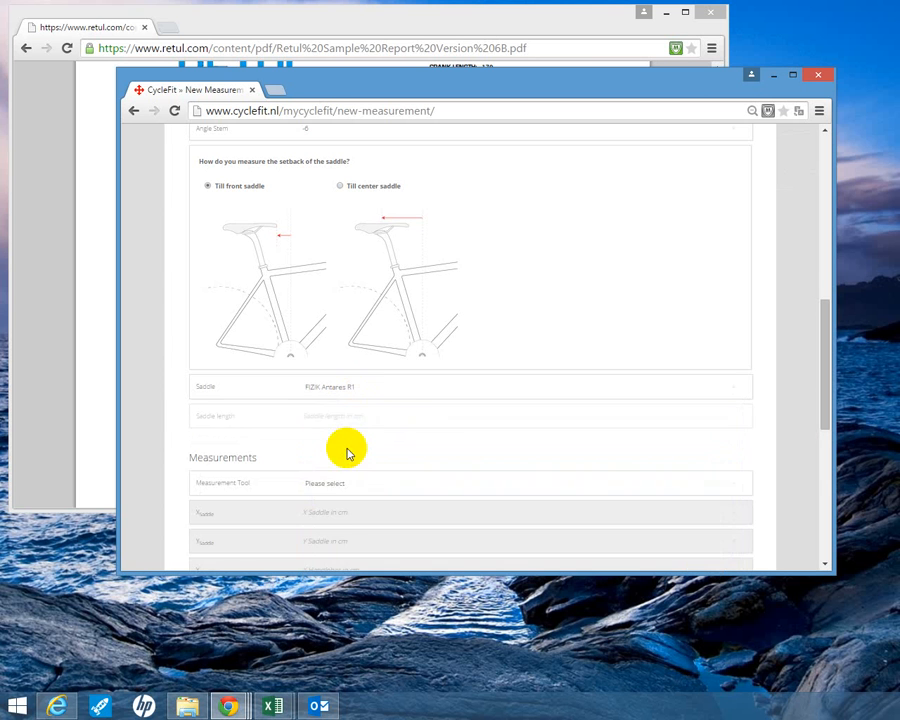
- Set the measurement tool to 0Retul report and activate the saddle height field
scroll(406, 420, down, 3)
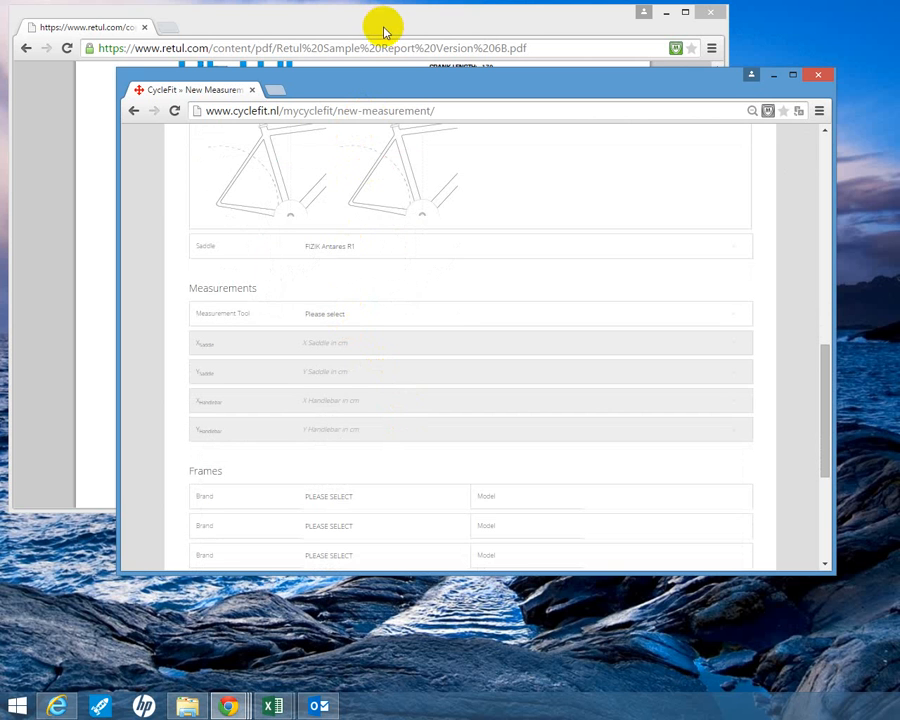
click(346, 317)
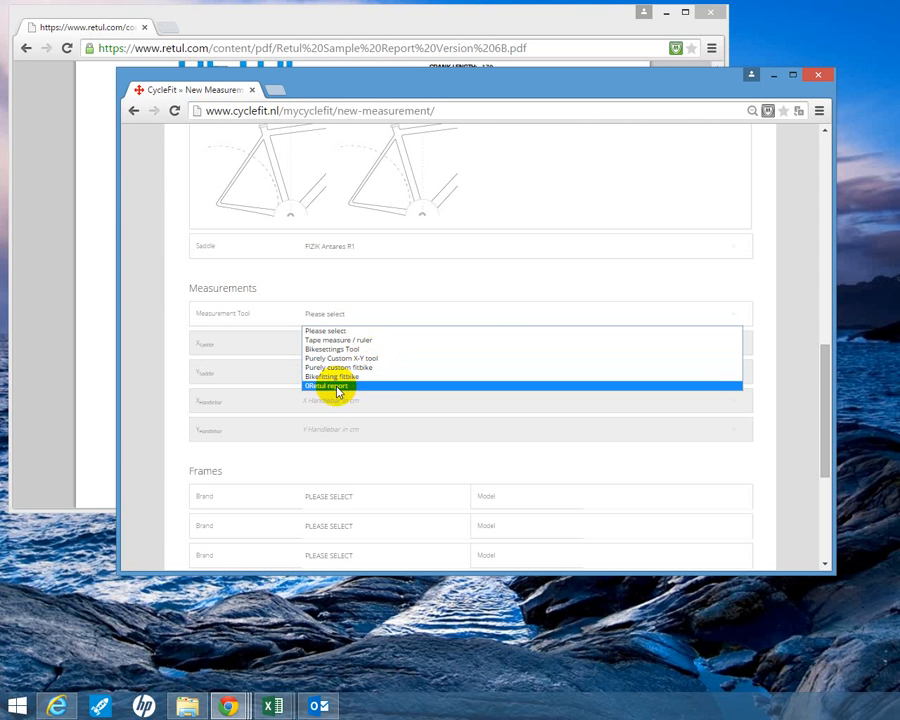
click(337, 386)
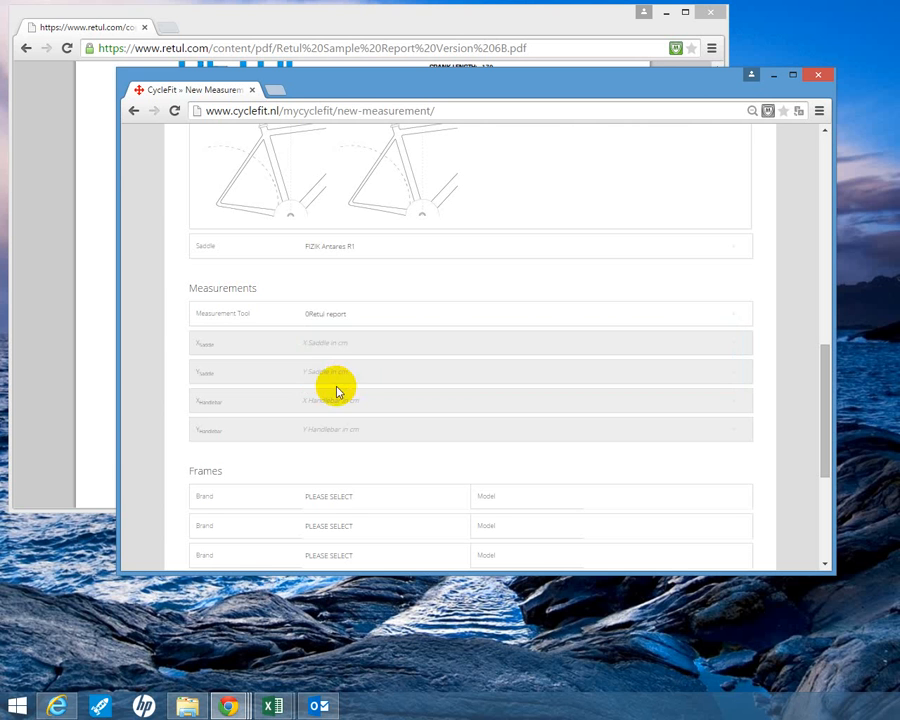
click(335, 343)
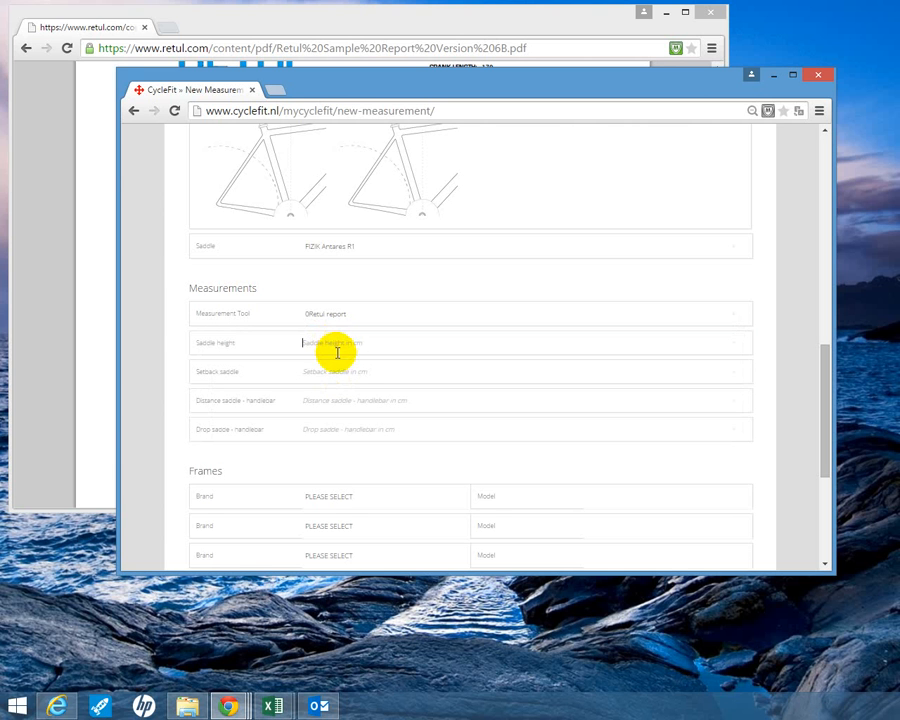
- Enter the Retul report's saddle height as 70.5 cm and its saddle setback as 3.9 cm in the measurement form
click(293, 22)
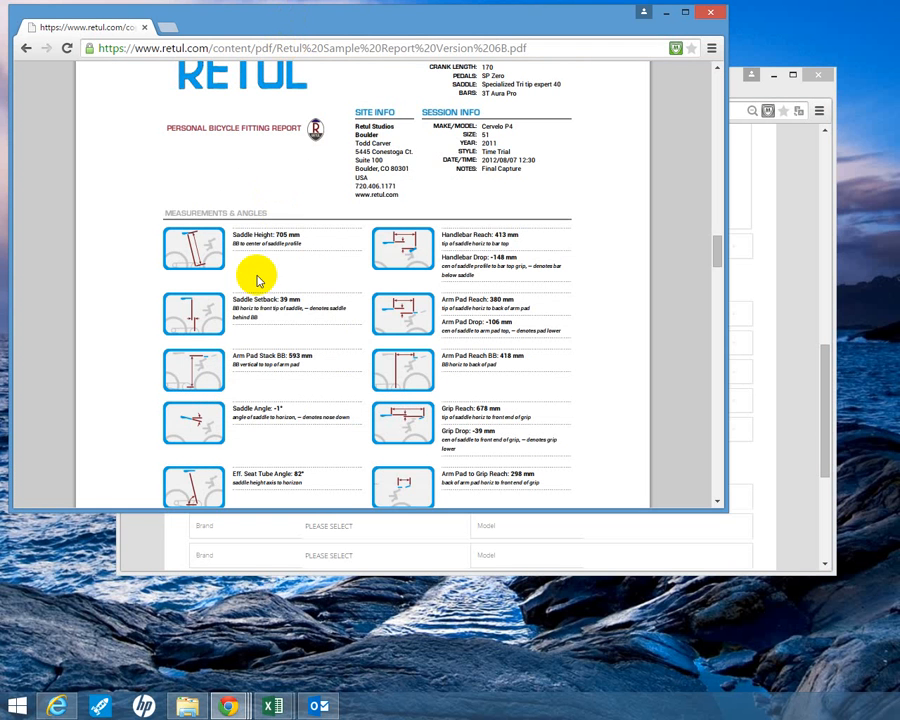
click(786, 230)
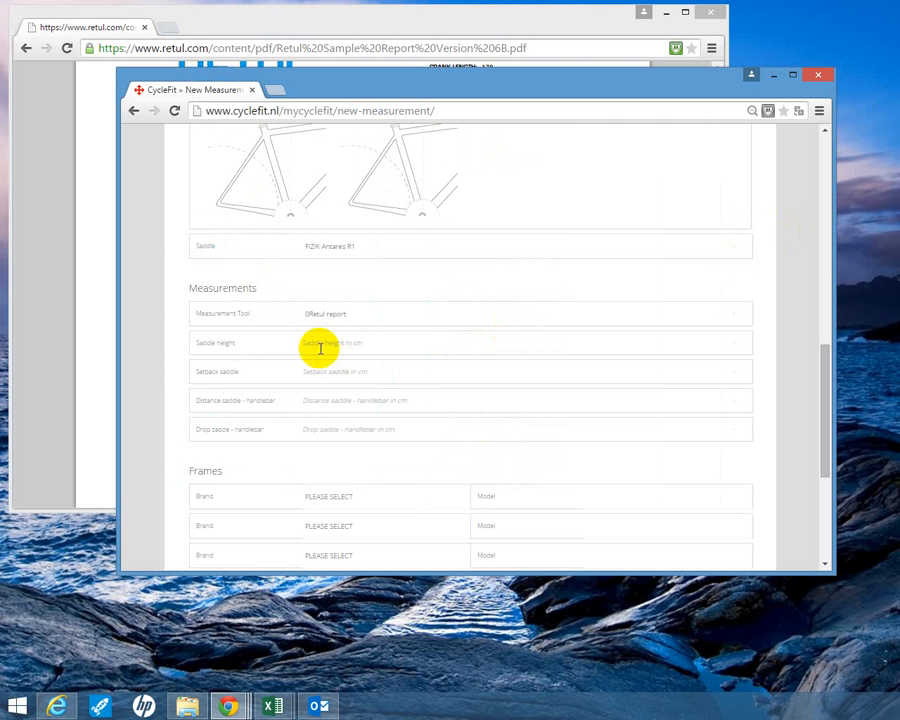
text(70.5)
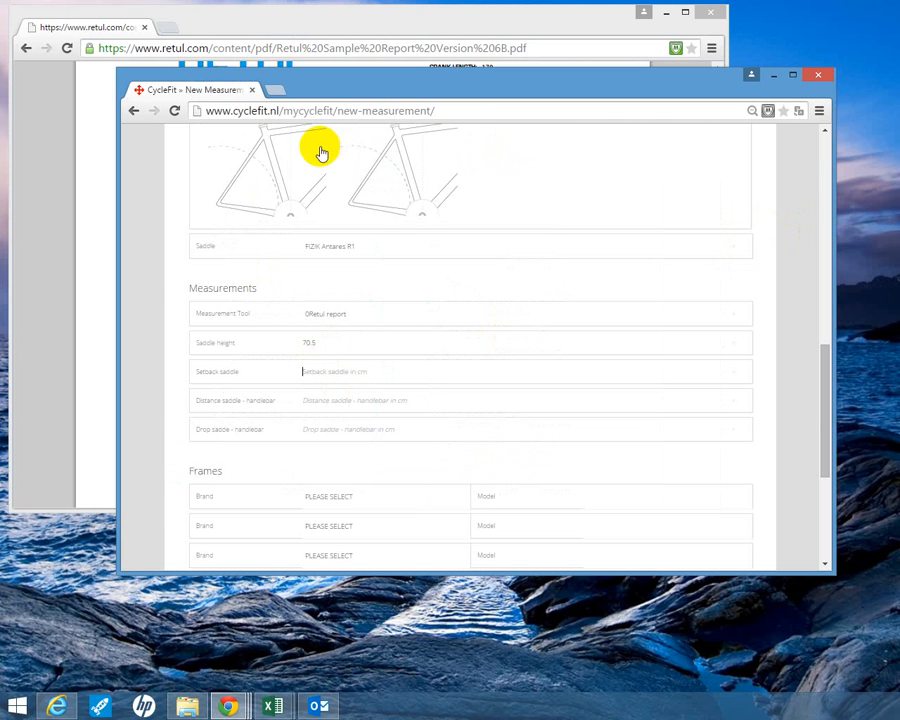
click(327, 26)
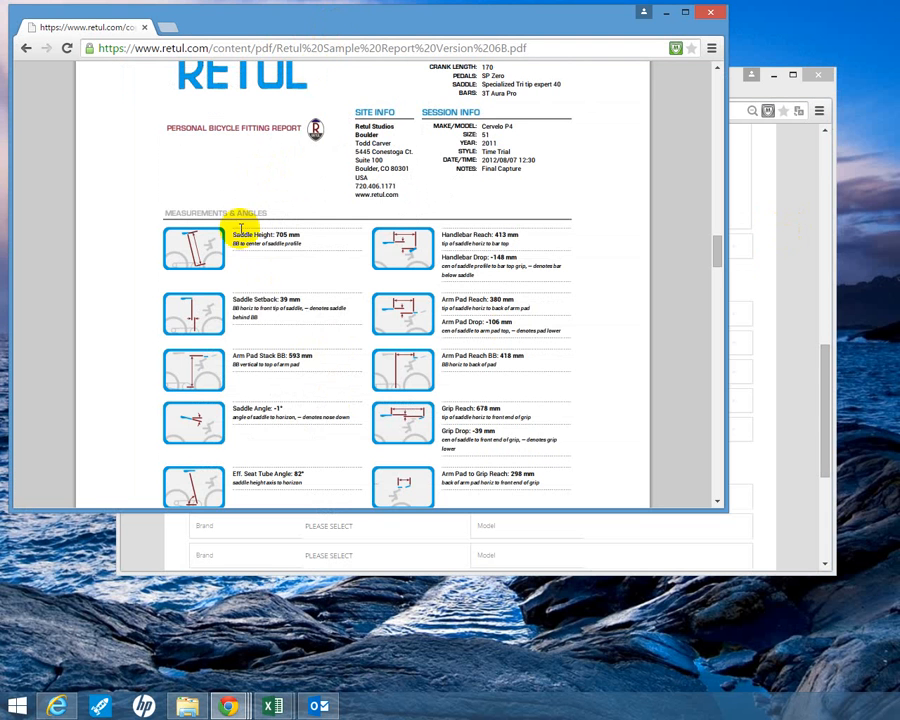
click(763, 137)
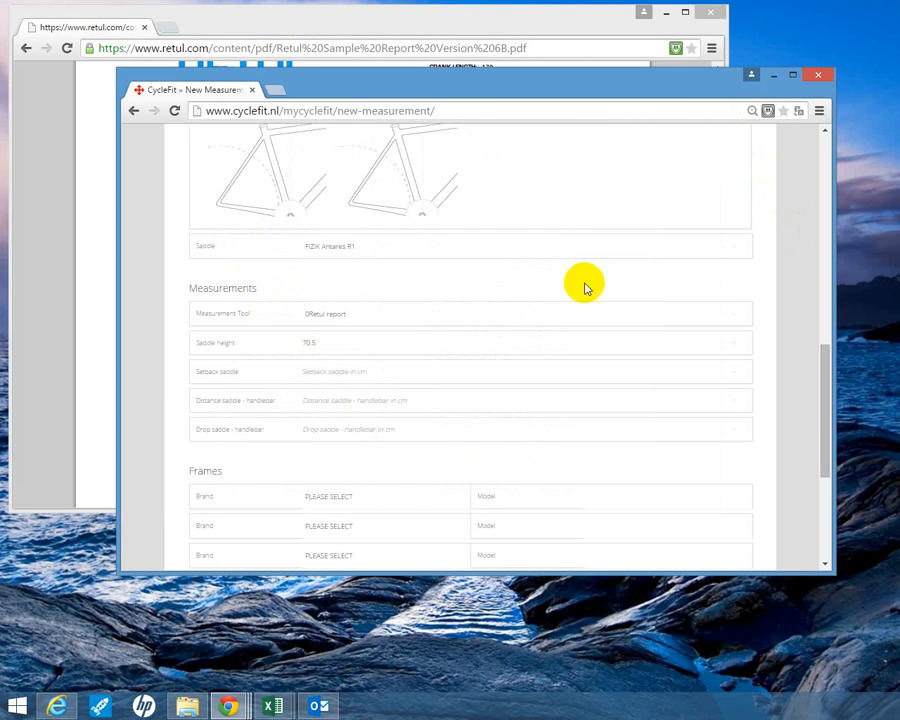
click(306, 372)
text(3.9)
- Set the saddle-to-handlebar distance to 67.8 cm from the Retul report's grip reach and the drop to 14.8 cm from its handlebar drop
click(307, 401)
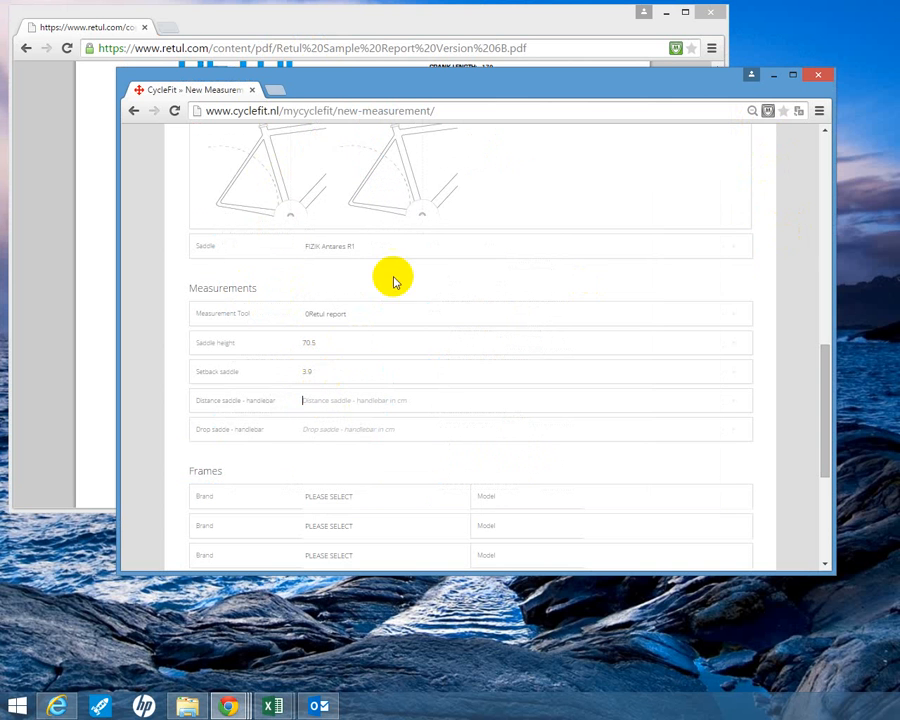
click(472, 27)
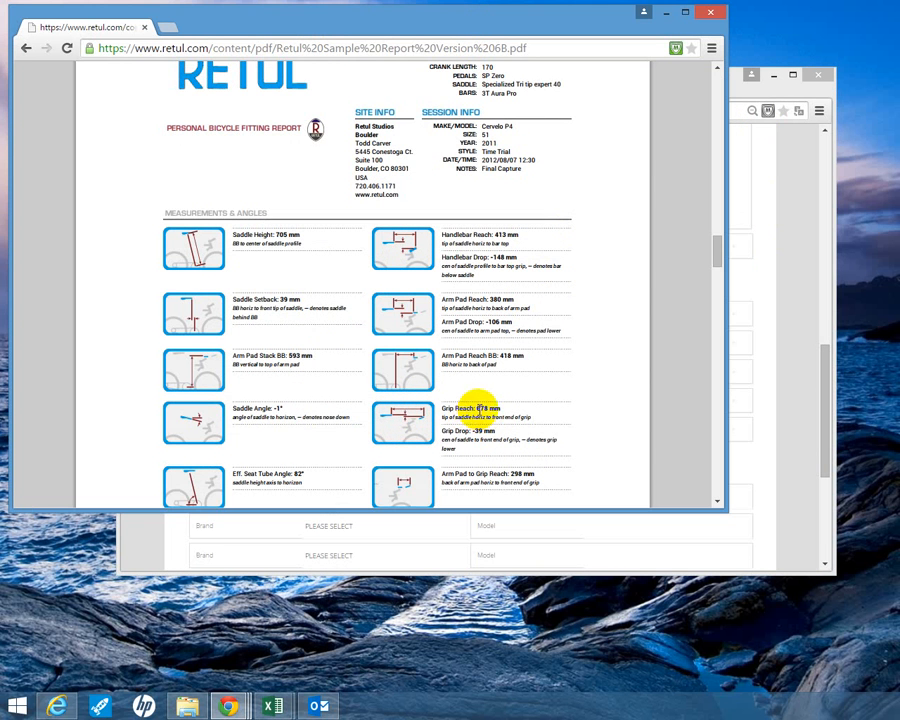
click(755, 364)
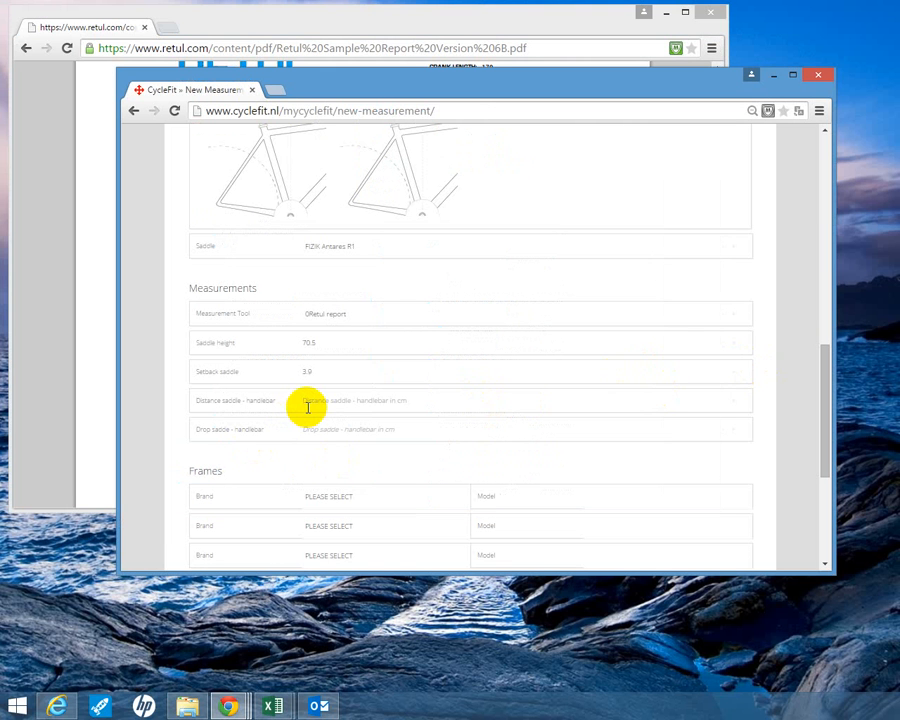
click(308, 407)
text(67.8)
click(309, 432)
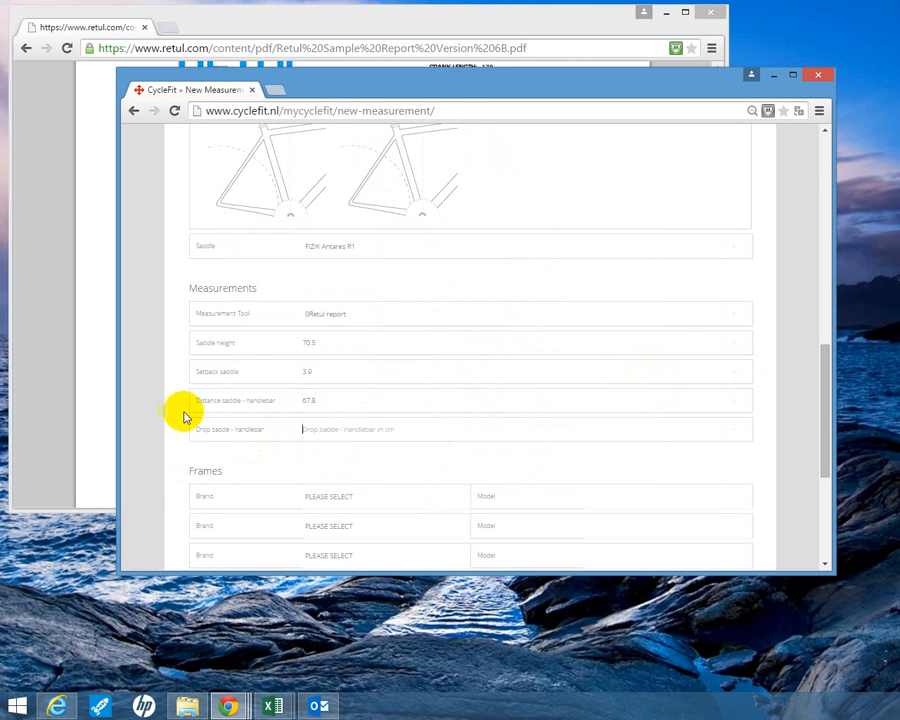
click(81, 388)
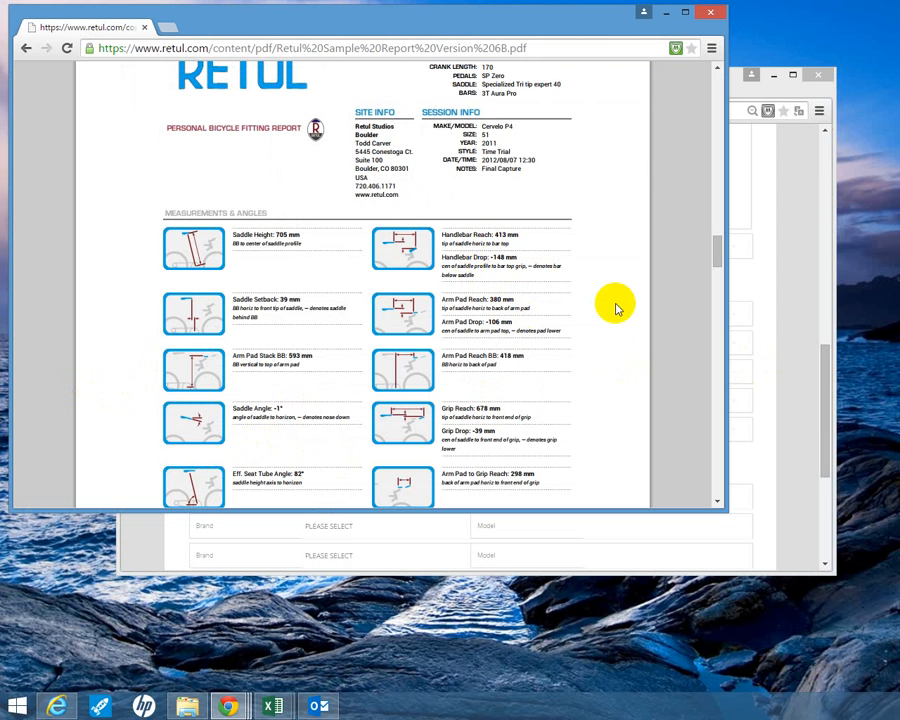
click(780, 340)
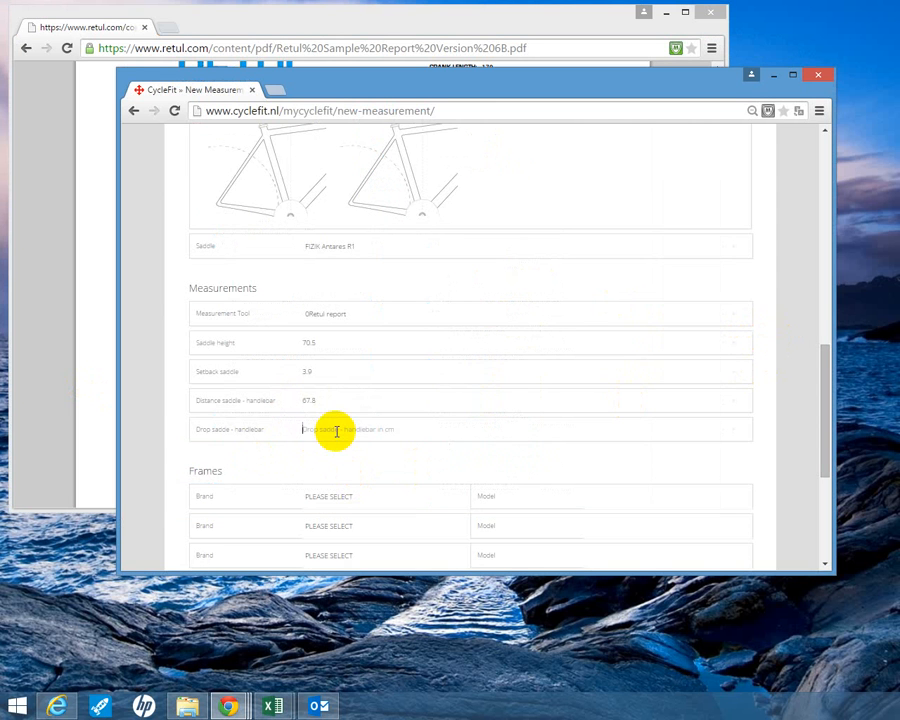
text(14.8)
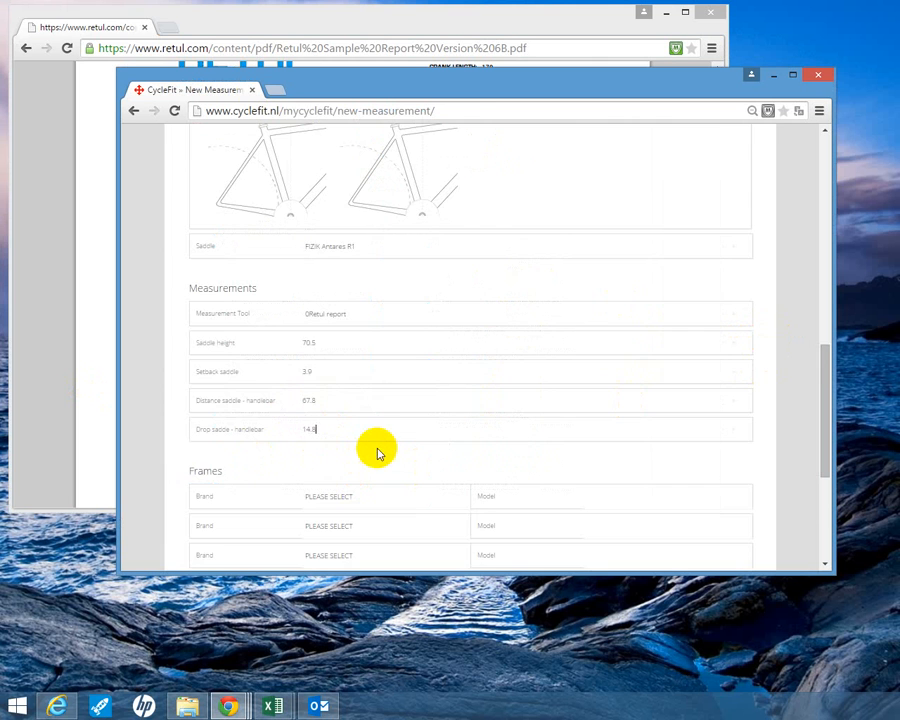
- Set the first frame to compare to brand PINARELLO and model Dogma F8
scroll(372, 446, down, 2)
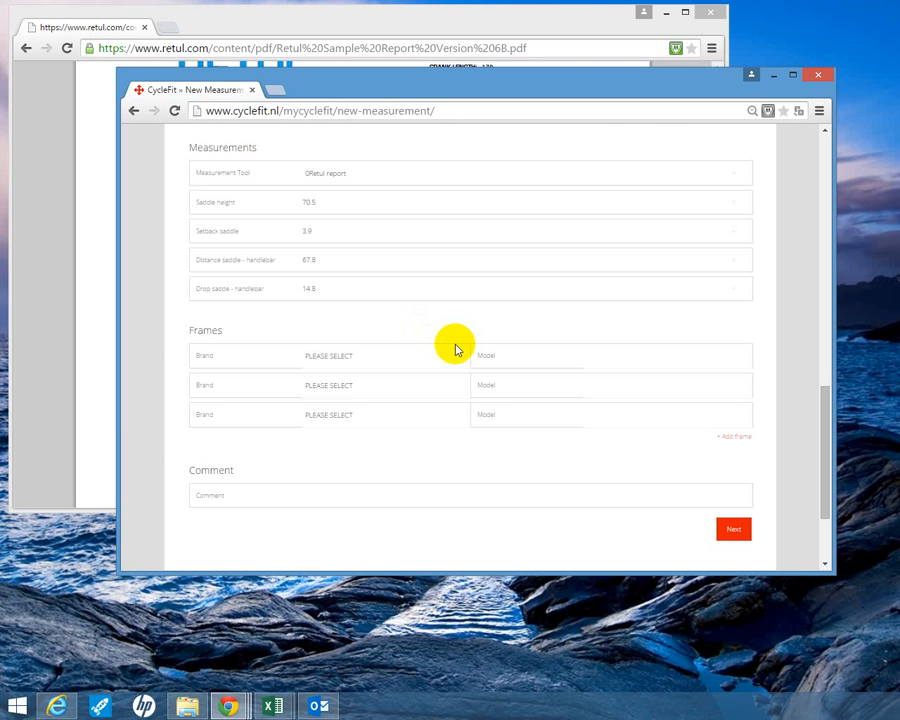
click(444, 355)
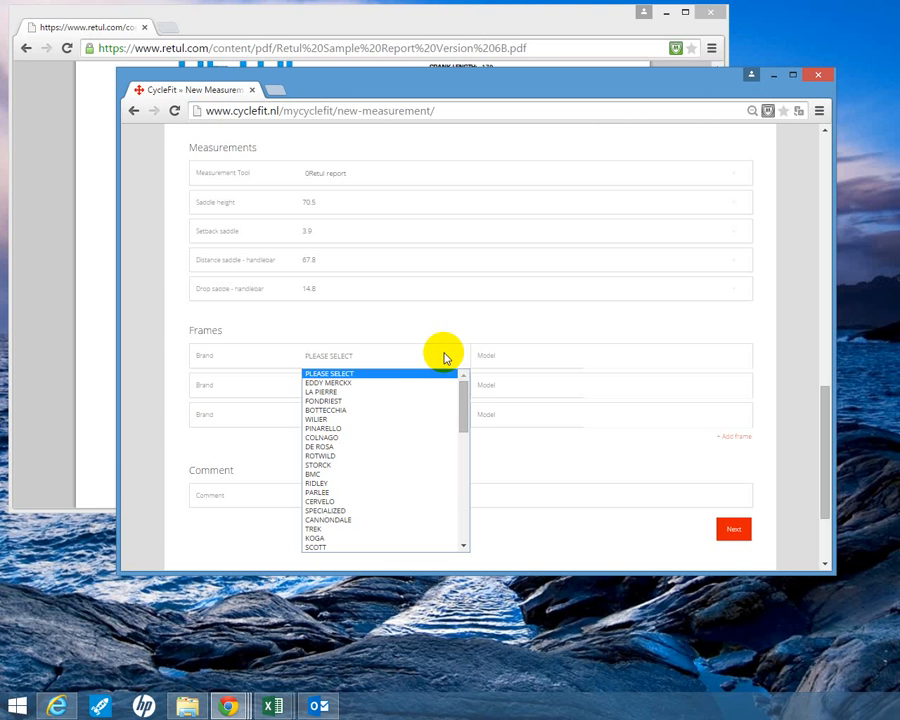
click(383, 432)
click(648, 356)
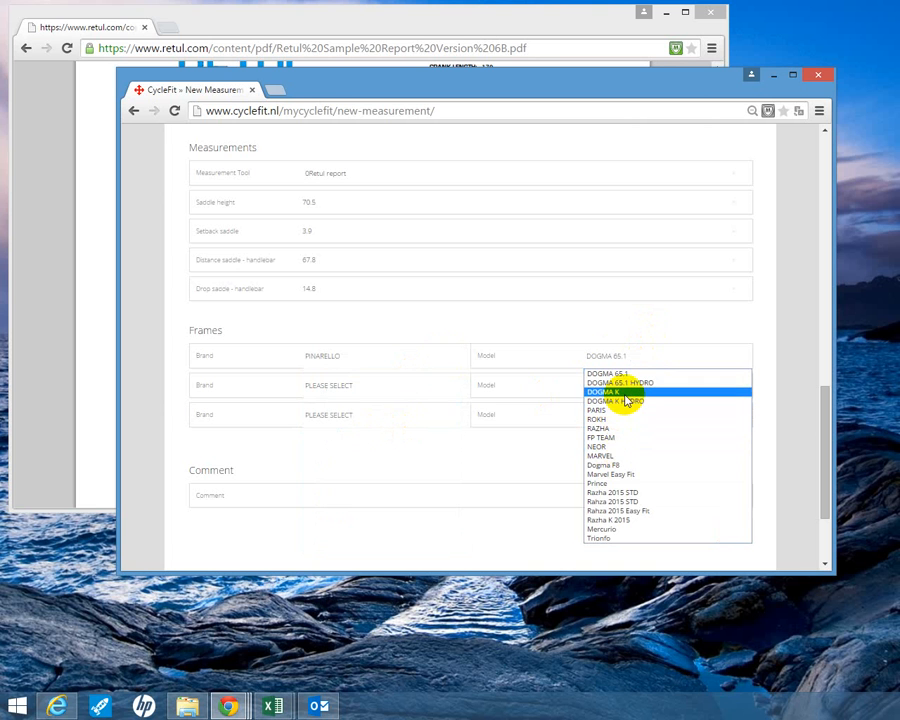
click(612, 465)
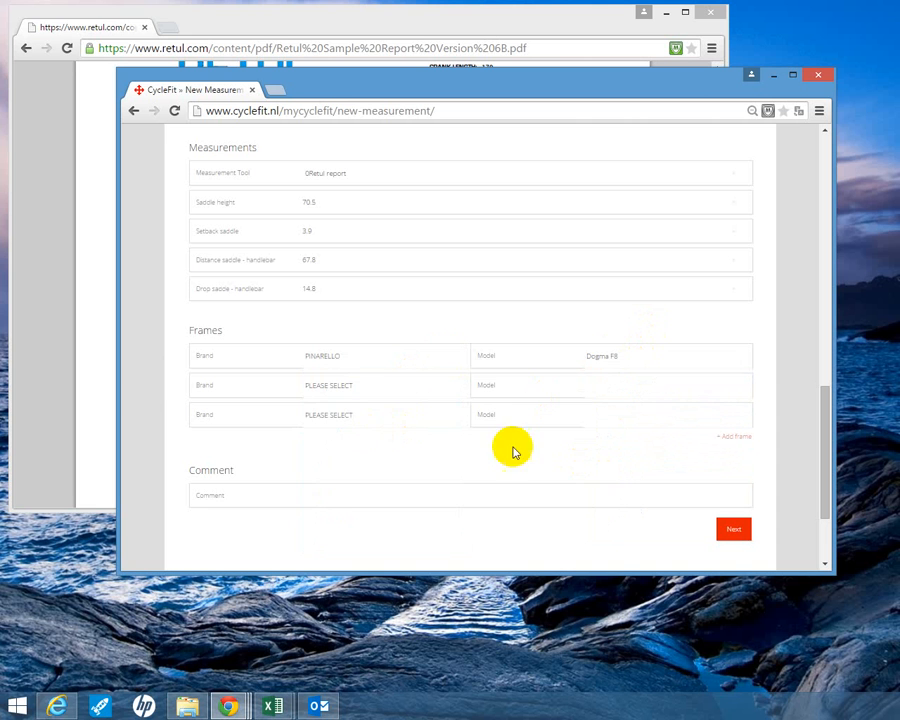
- Set the second frame to brand SCOTT and model CR1
click(378, 386)
scroll(414, 480, down, 6)
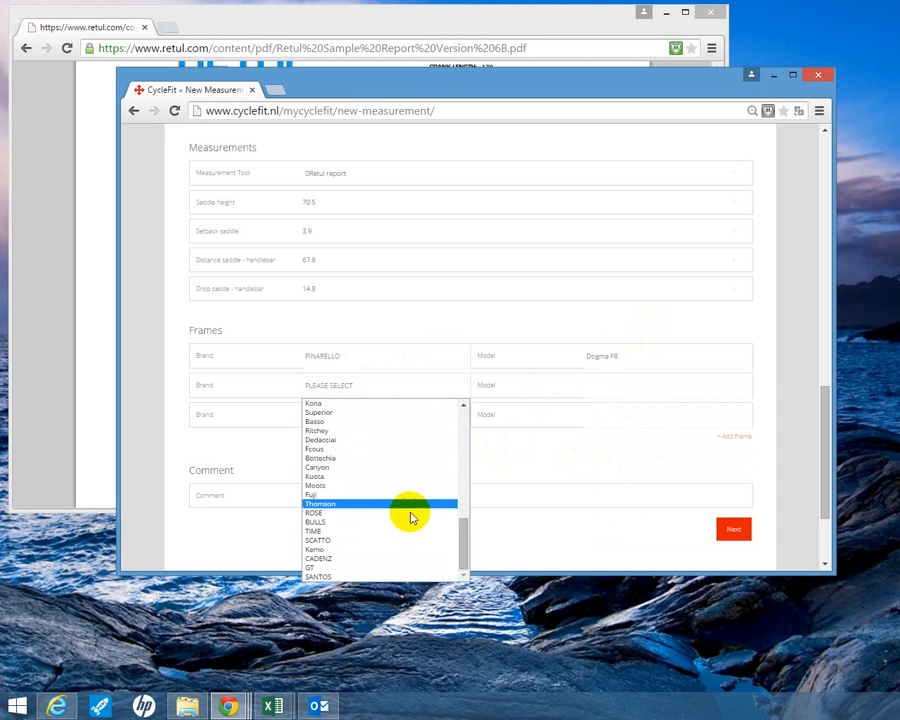
scroll(335, 493, up, 3)
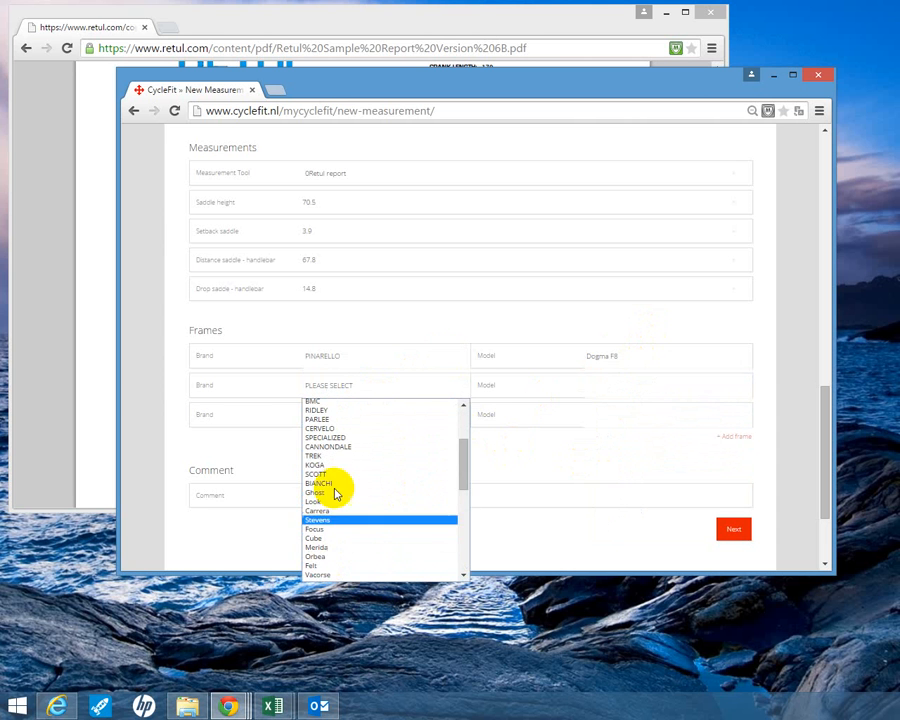
click(352, 474)
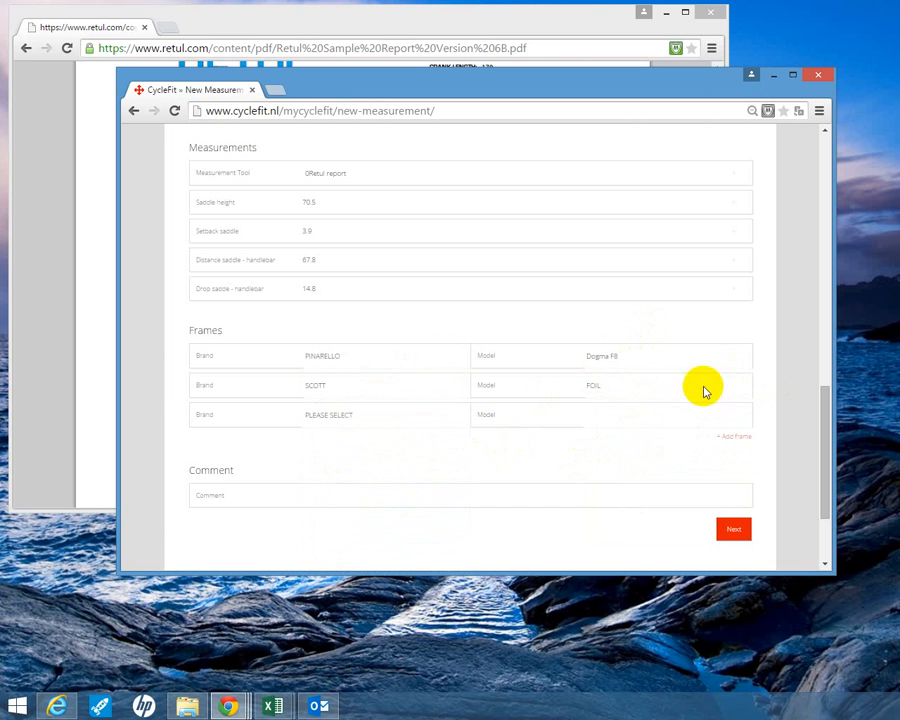
click(704, 391)
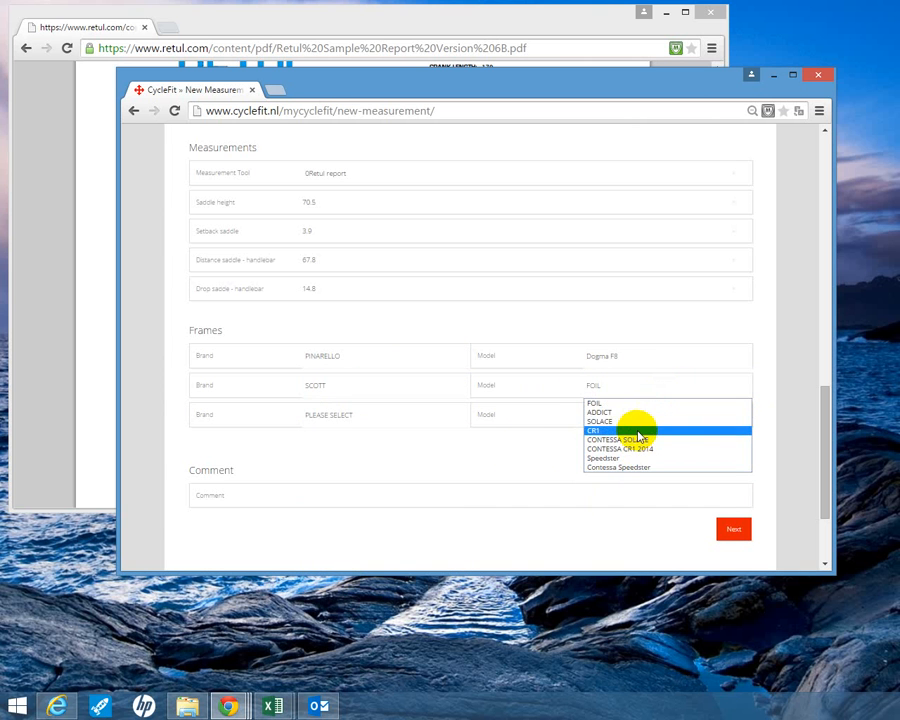
click(638, 434)
- Set the third frame to BMC GRANFONDO GF01 and add a fourth frame with brand BOTTECCHIA
click(331, 416)
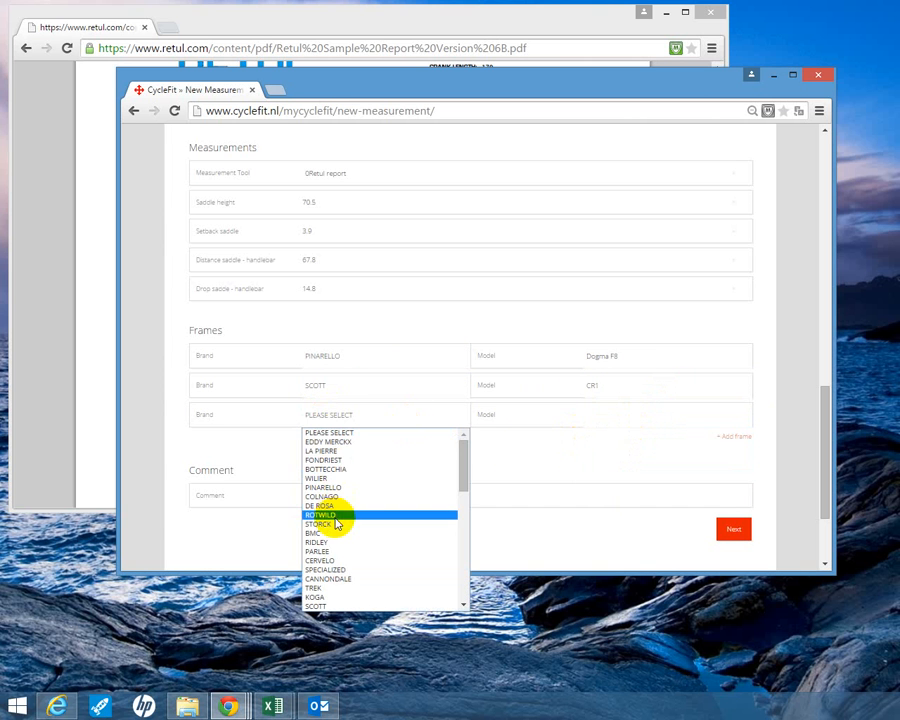
click(335, 536)
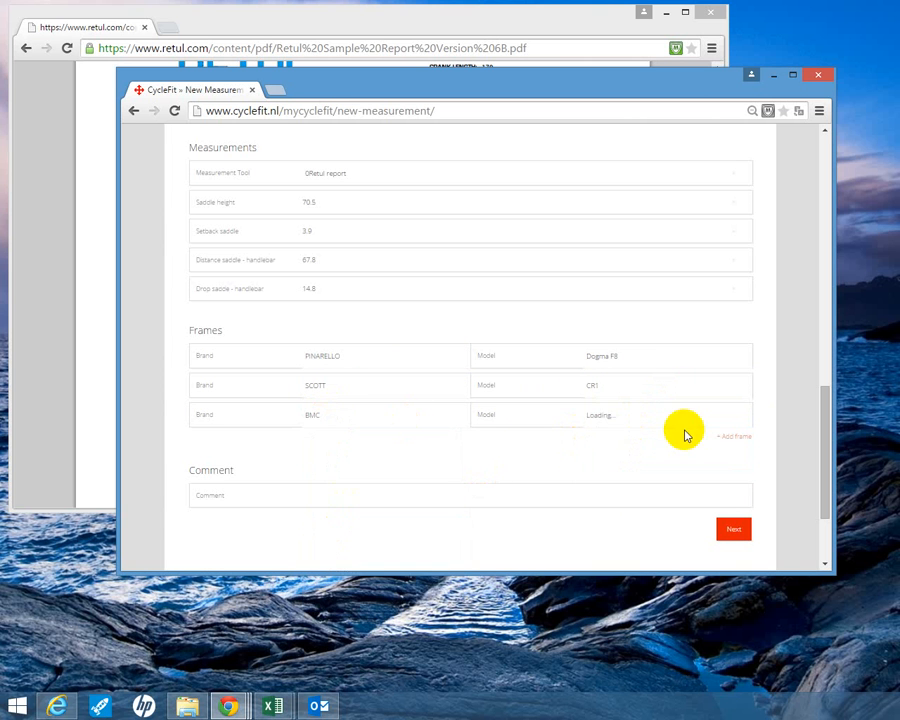
click(658, 416)
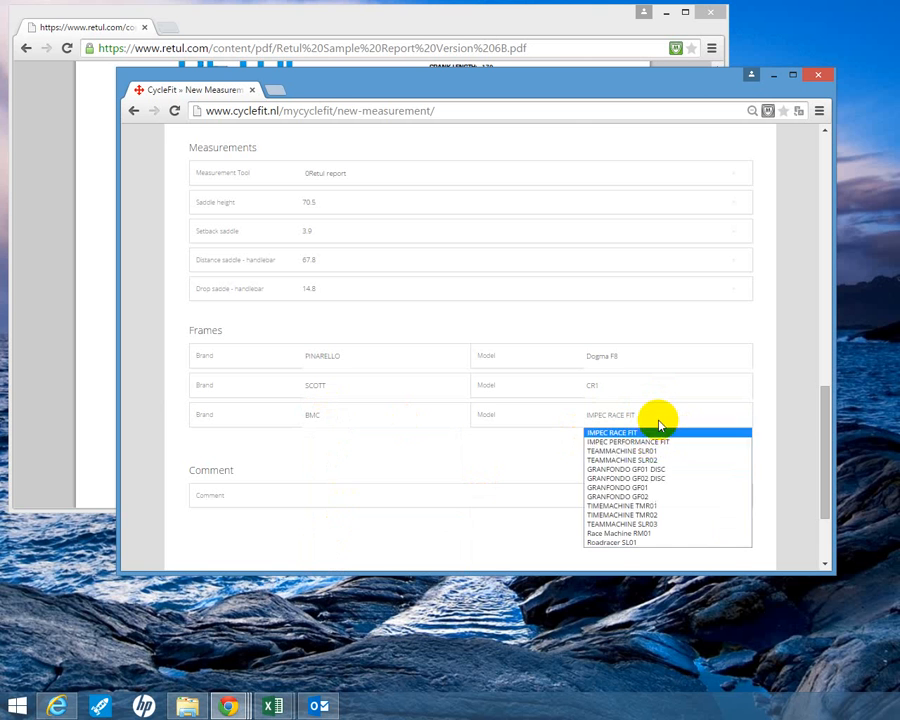
click(647, 488)
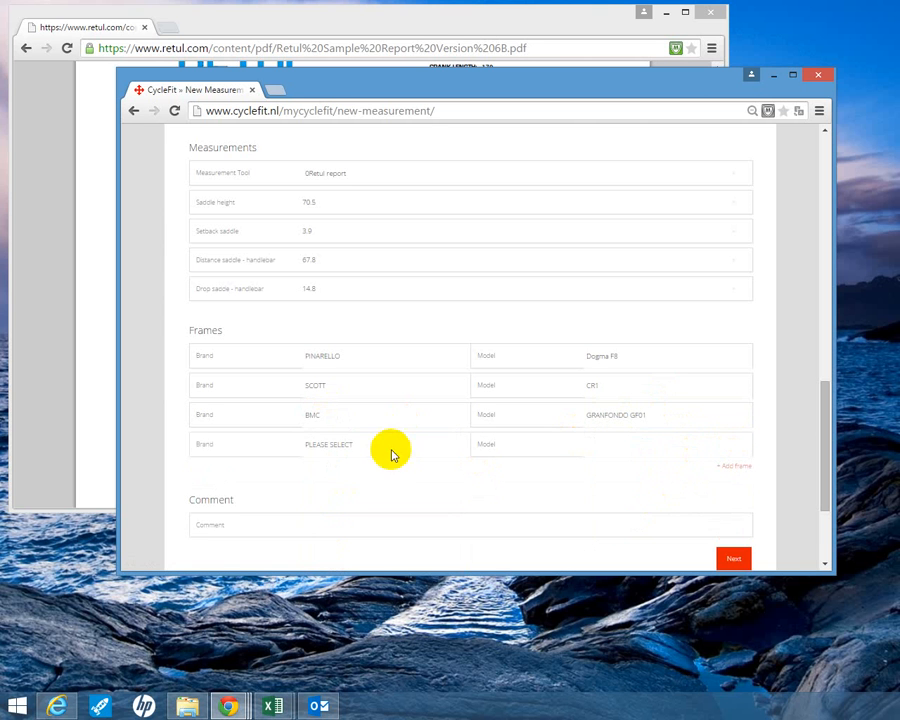
click(389, 449)
click(355, 499)
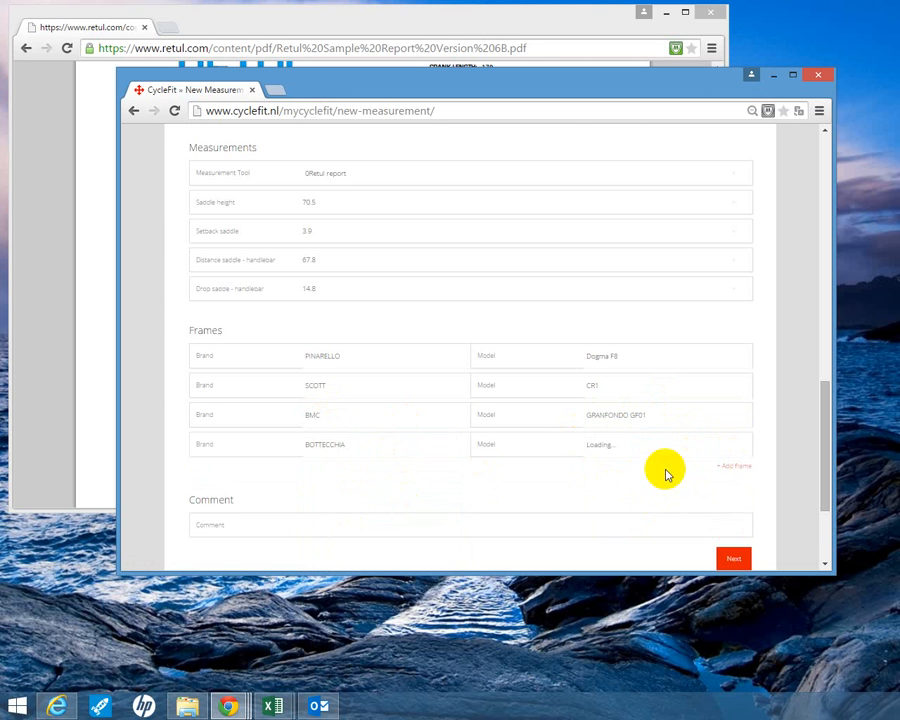
- Add a fifth frame with brand CANNONDALE and model SYNAPSE CARBON
click(722, 466)
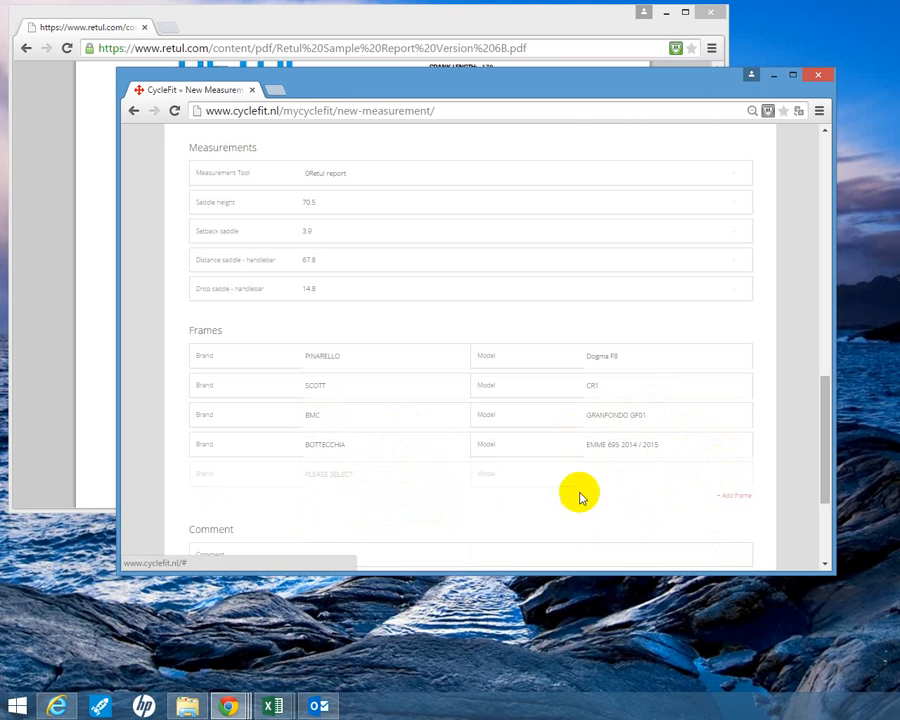
click(344, 479)
scroll(366, 550, down, 5)
scroll(343, 530, up, 3)
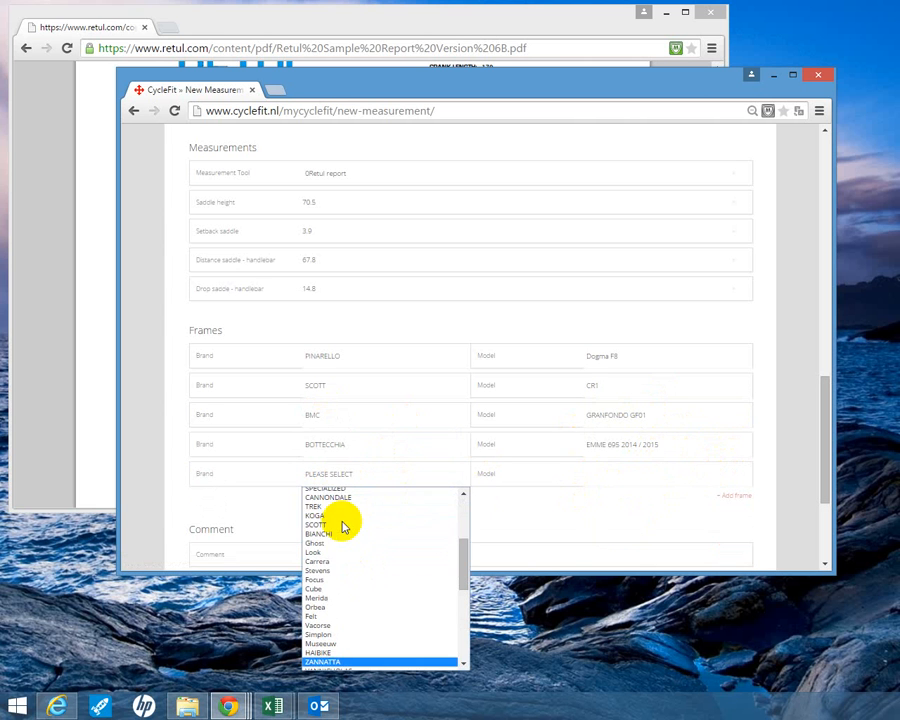
click(354, 506)
click(670, 478)
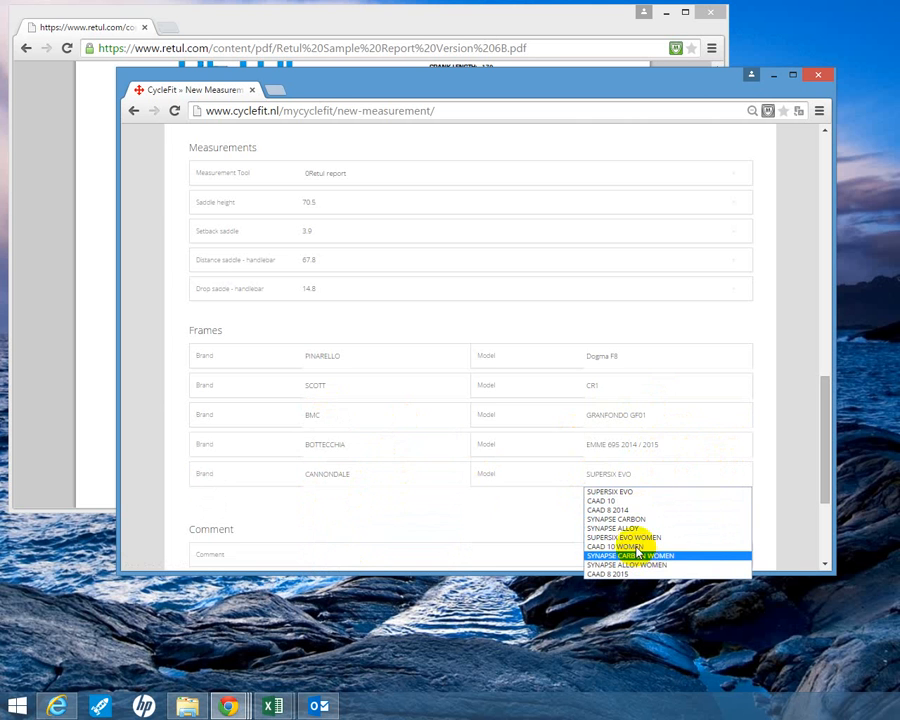
click(639, 520)
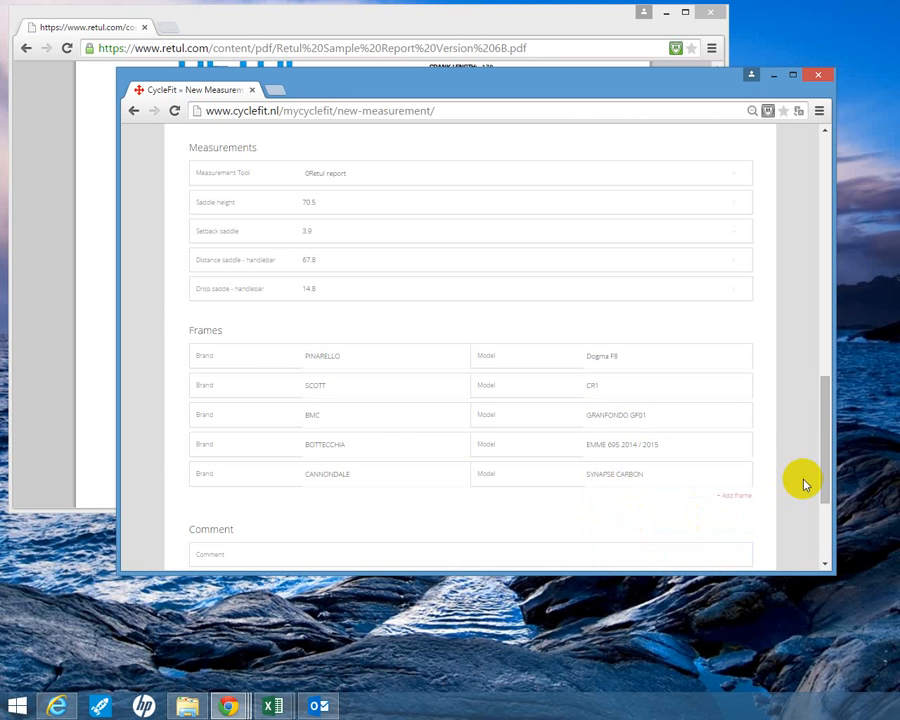
- Submit the measurement input and review the CycleFit advice summary, bike diagram and stack and reach table
scroll(770, 475, down, 3)
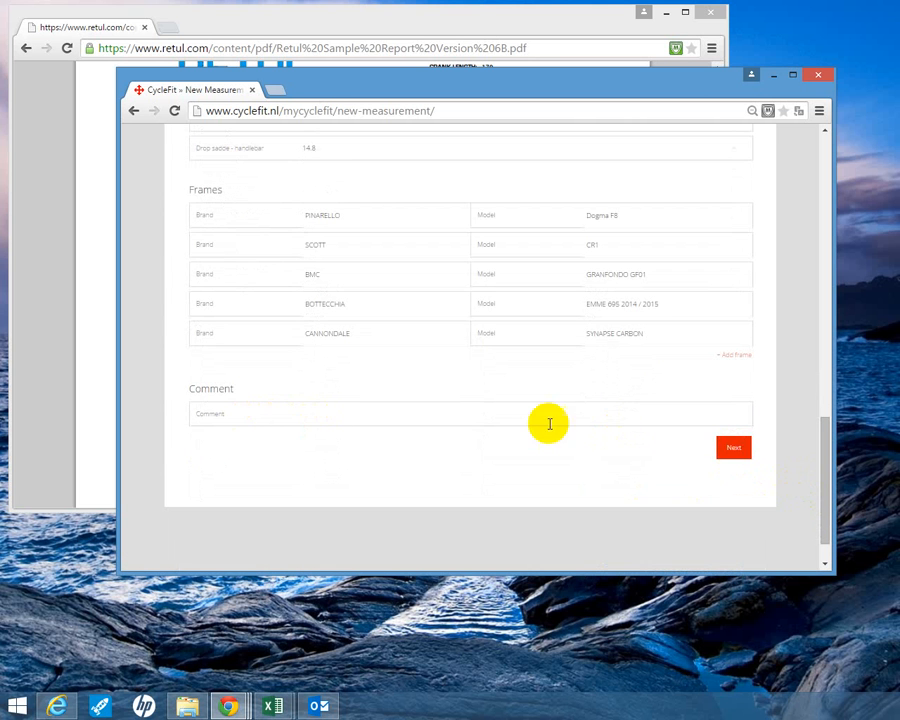
click(736, 446)
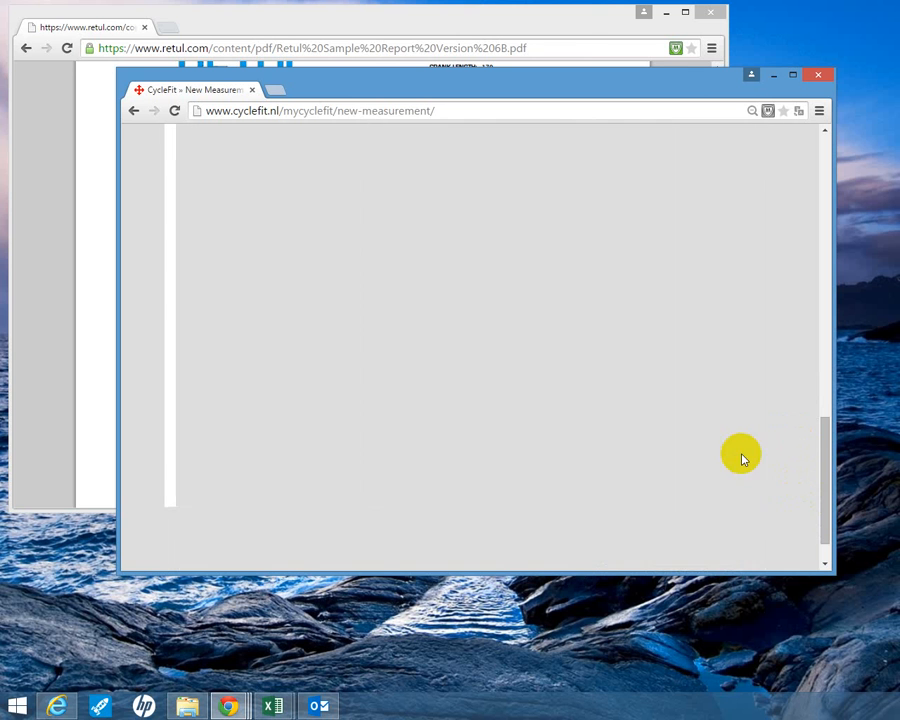
scroll(743, 459, up, 2)
scroll(743, 459, up, 3)
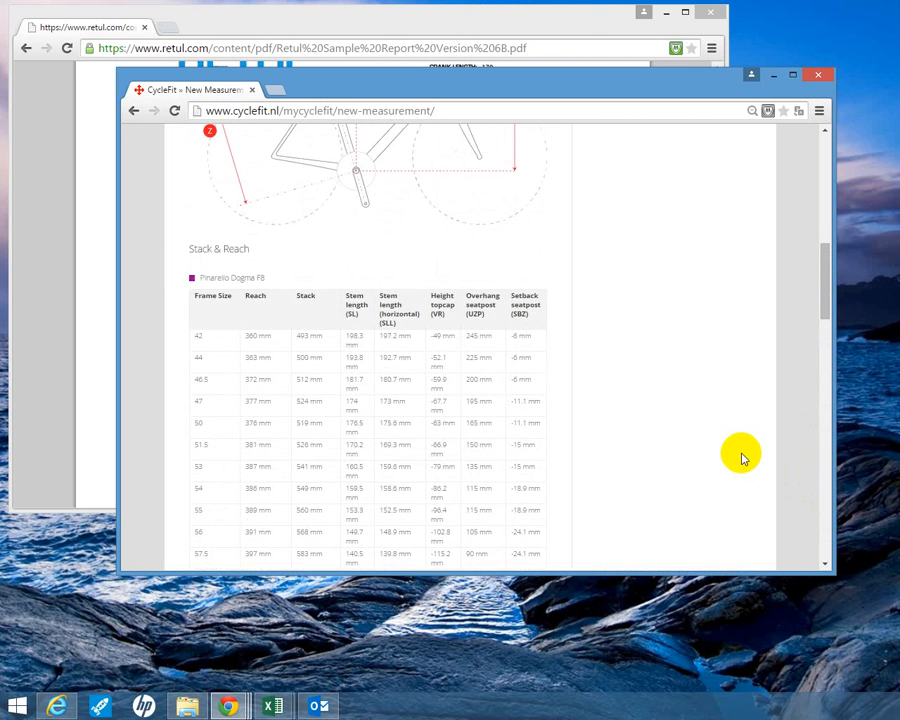
scroll(743, 459, down, 2)
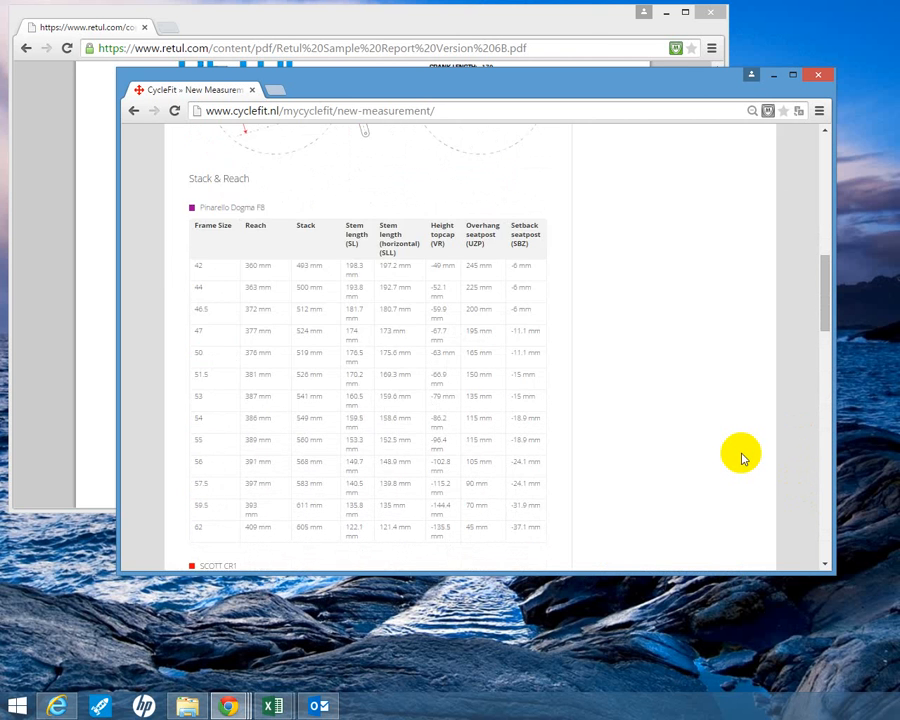
scroll(743, 459, up, 5)
scroll(743, 459, down, 1)
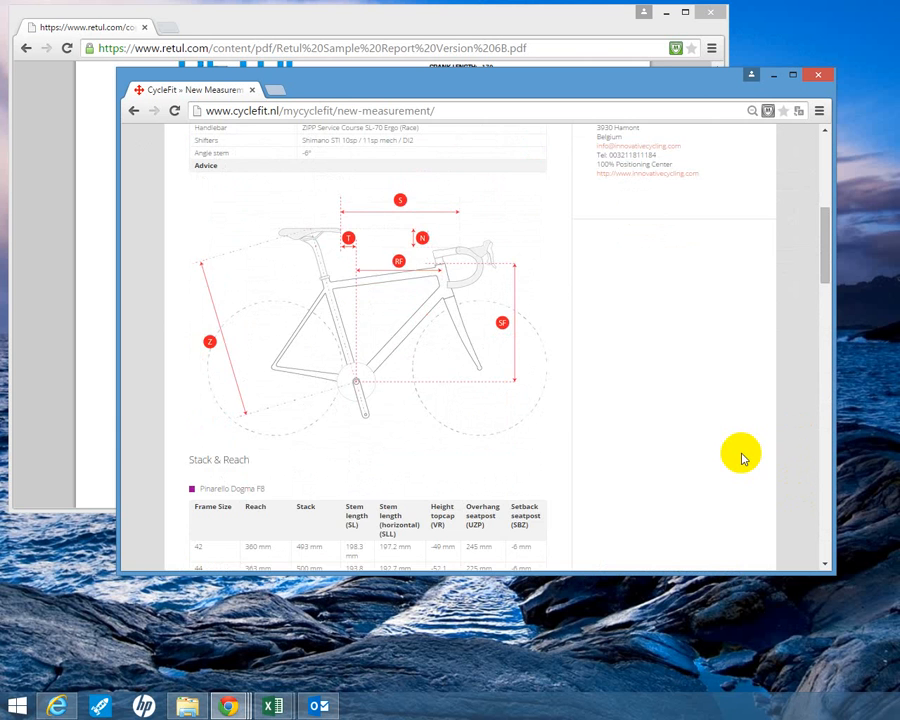
scroll(743, 459, up, 4)
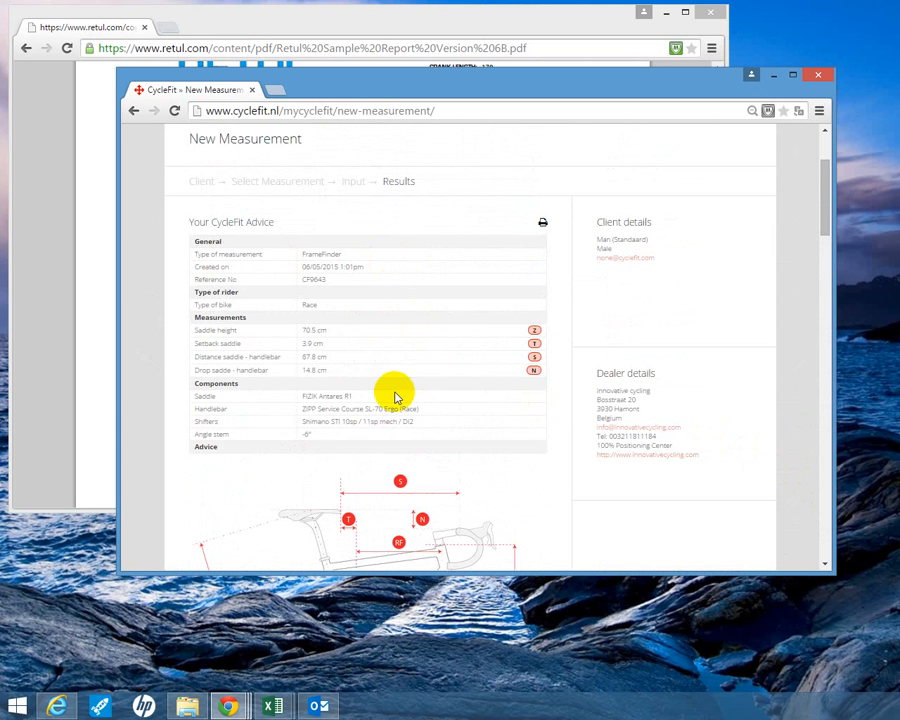
- Examine the stack and reach table for the Pinarello Dogma F8, including stem length, topcap height, seatpost overhang and setback per frame size
scroll(356, 436, down, 8)
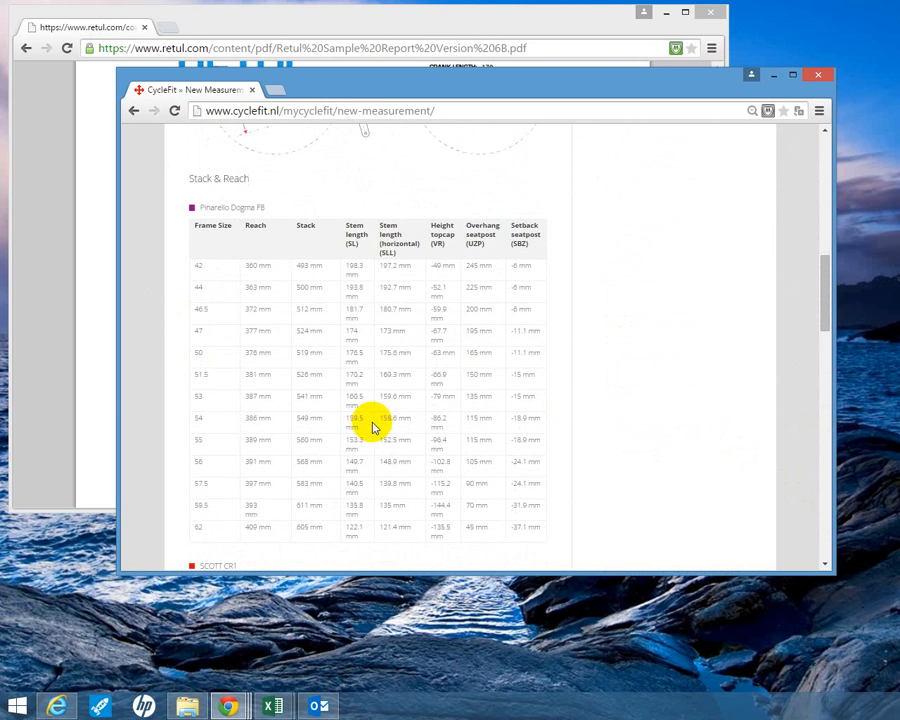
scroll(260, 360, down, 1)
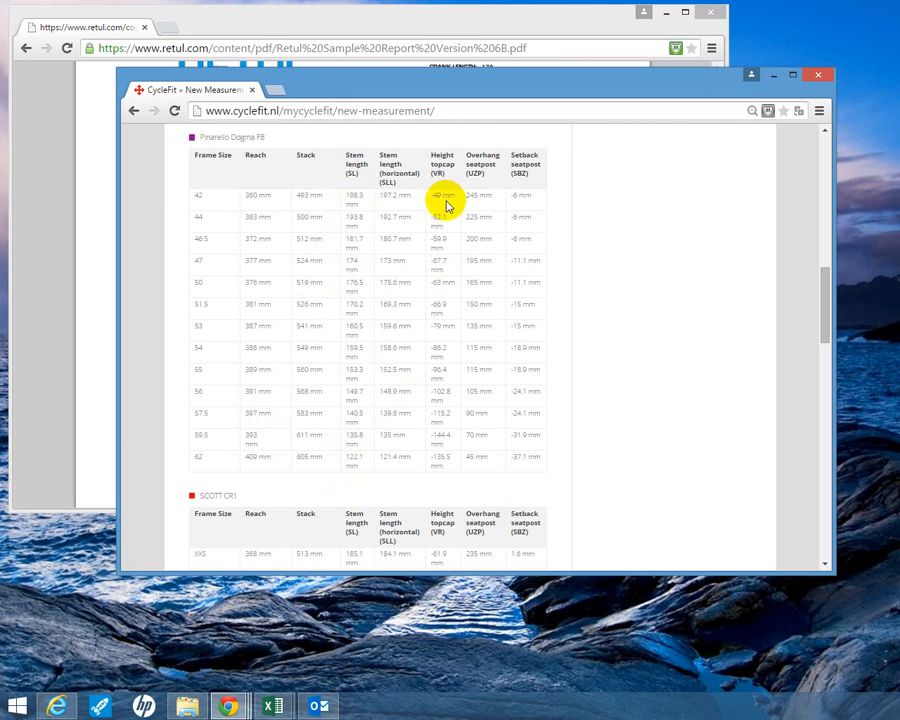
scroll(432, 400, down, 1)
scroll(435, 418, up, 1)
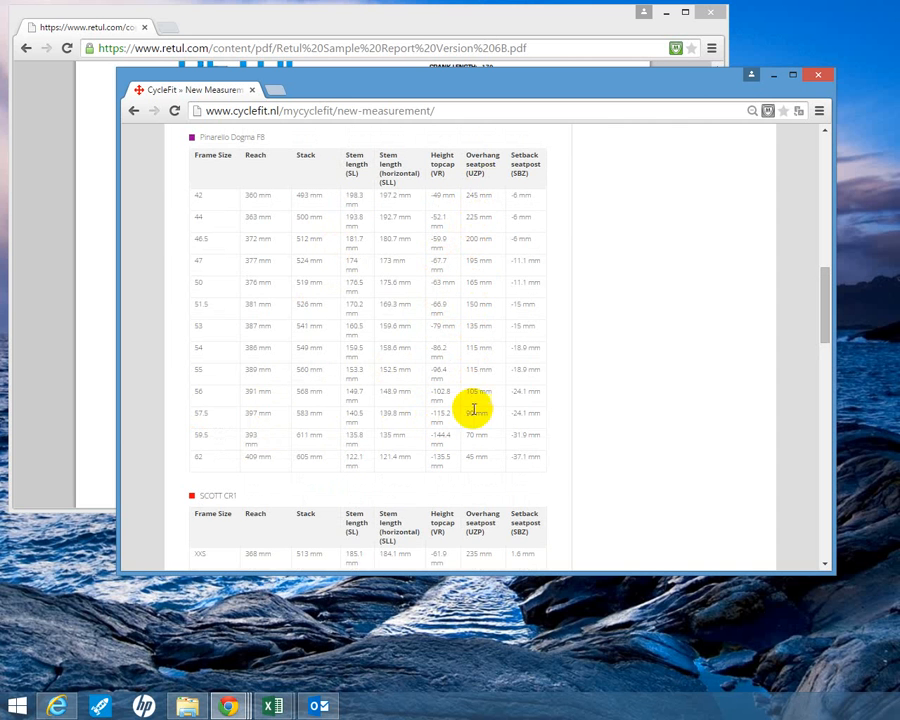
scroll(473, 440, up, 5)
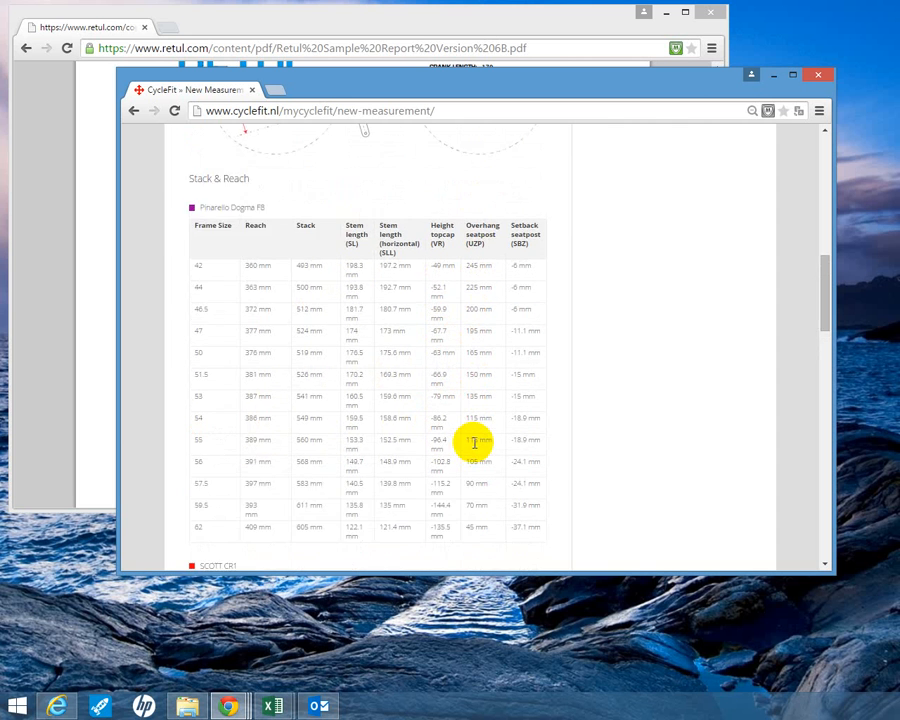
- Compare the CANNONDALE SYNAPSE CARBON frame size table with the saddle and stem diagrams explaining SBZ, UZP, SL and VR
scroll(473, 442, down, 5)
scroll(473, 440, down, 10)
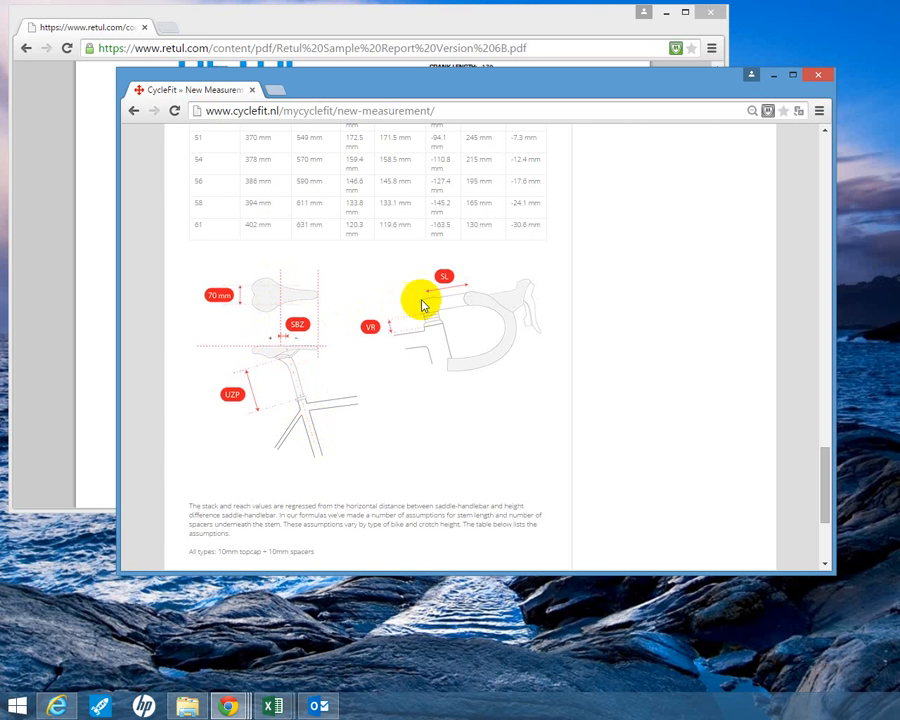
scroll(427, 362, up, 2)
scroll(427, 362, down, 1)
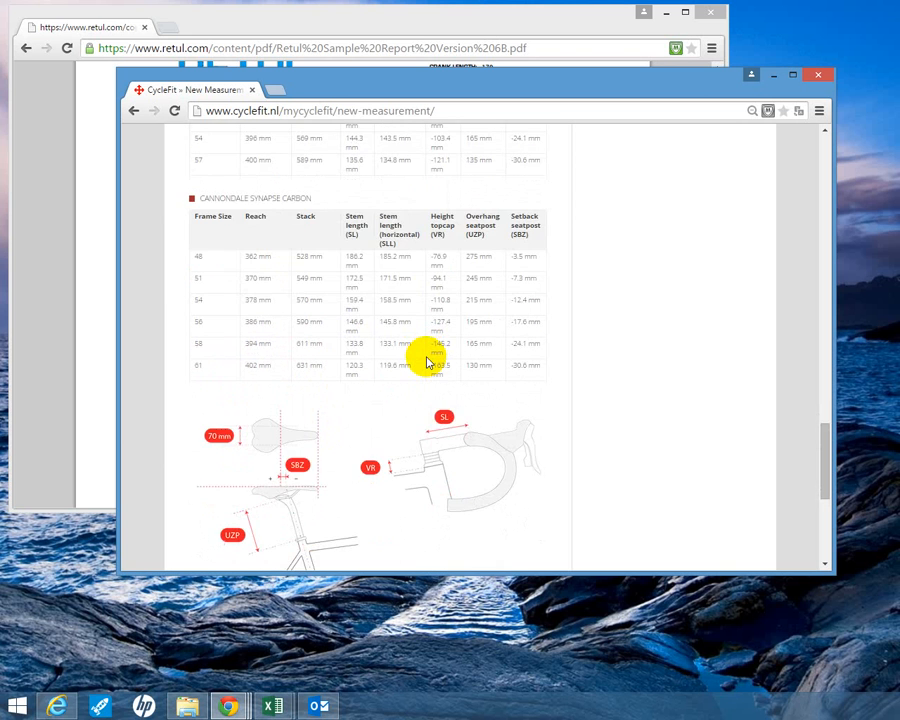
scroll(427, 362, up, 1)
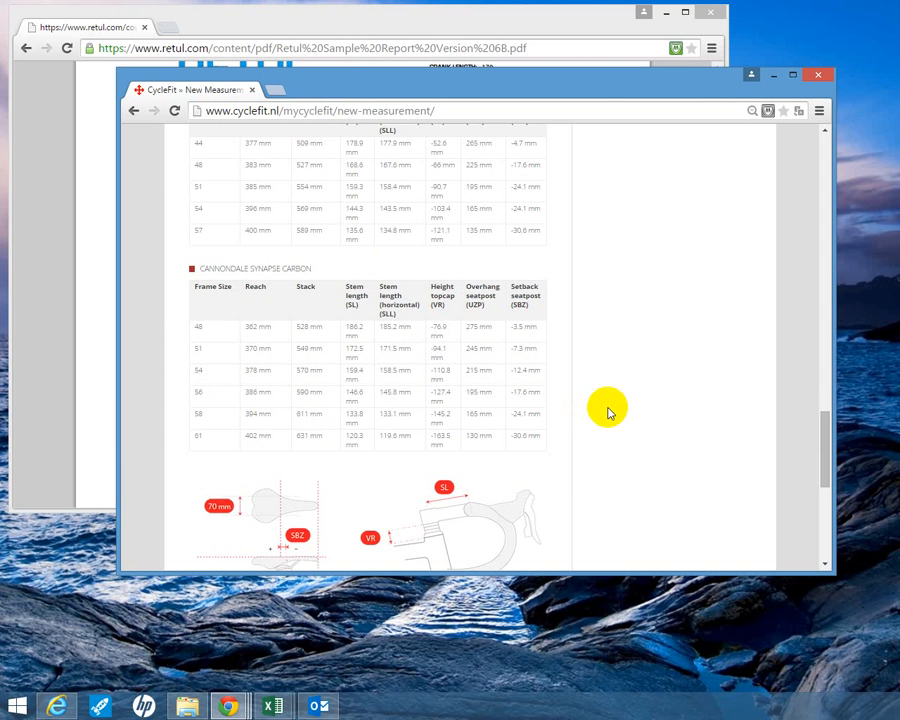
scroll(607, 411, up, 2)
scroll(607, 411, down, 4)
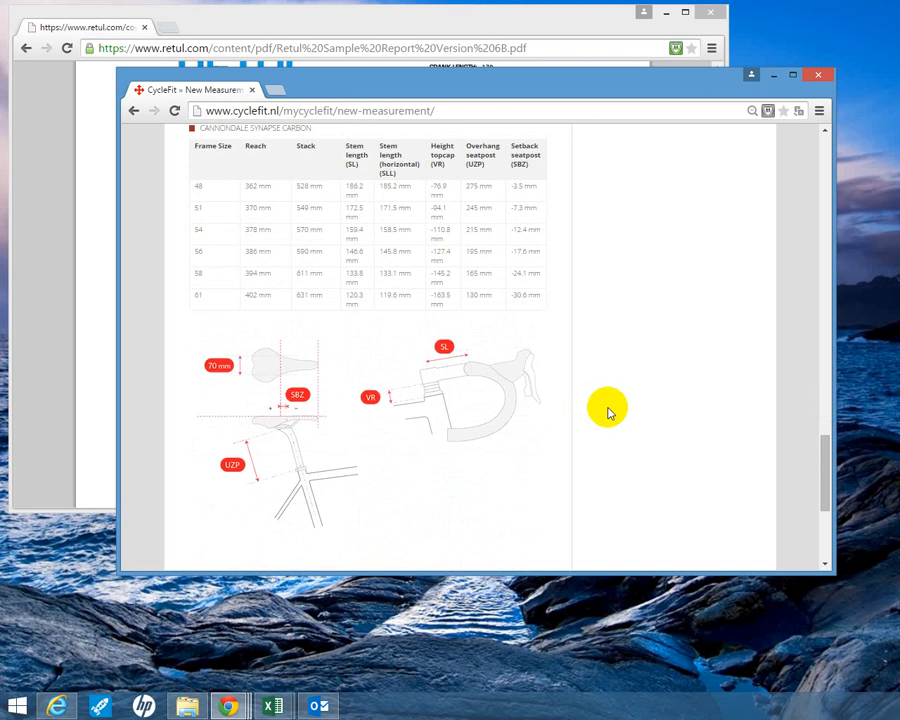
scroll(607, 411, down, 4)
scroll(607, 411, up, 5)
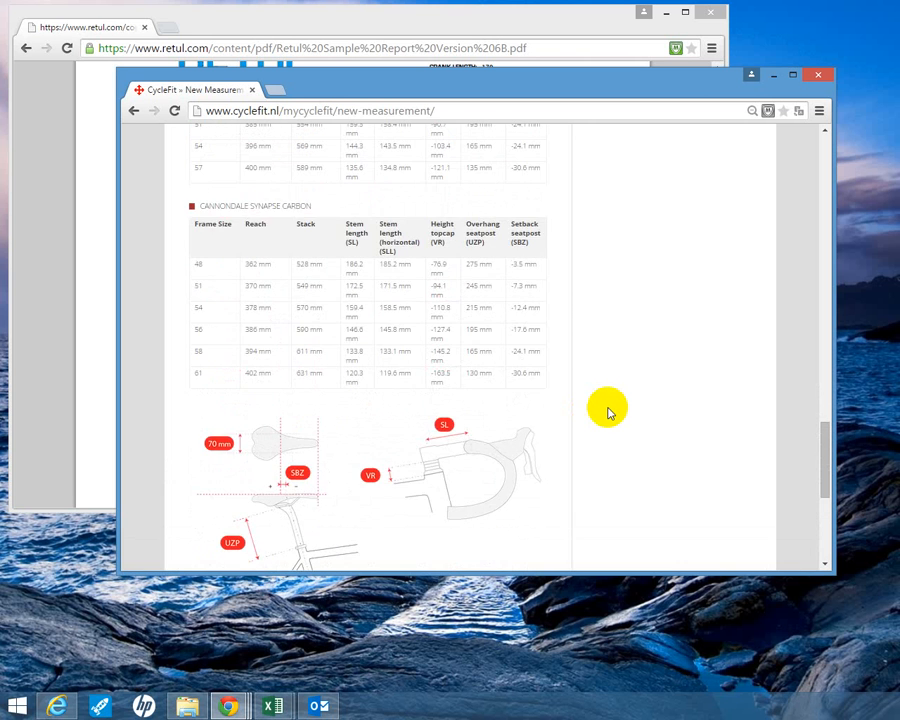
scroll(607, 411, up, 1)
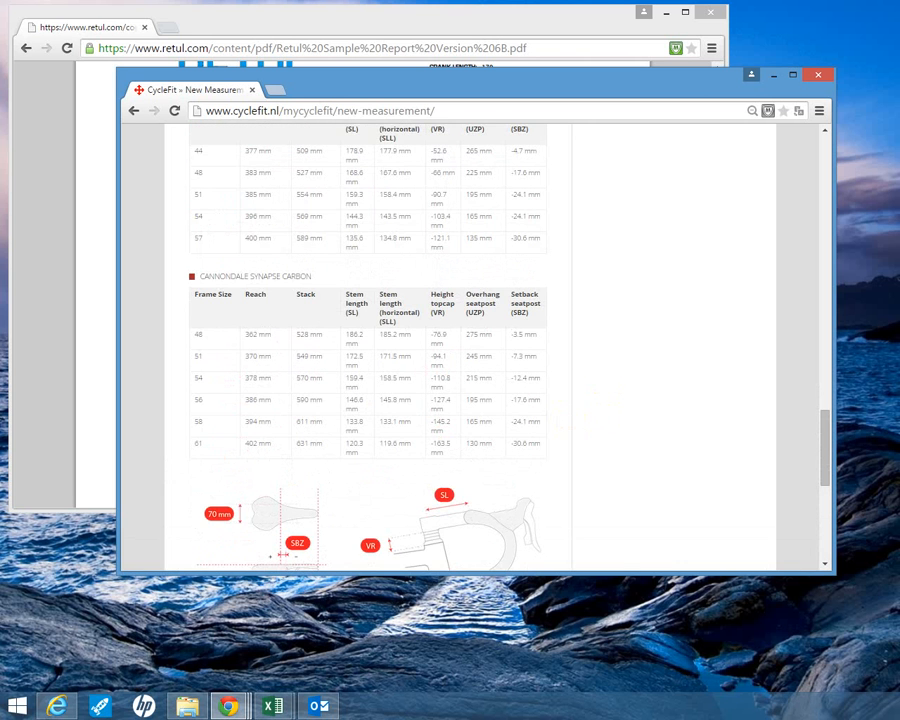